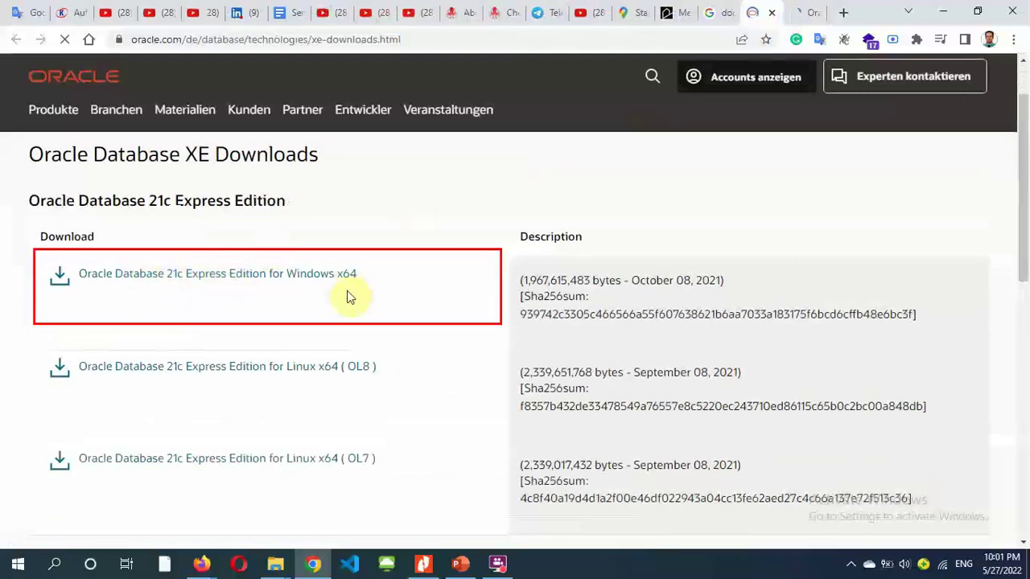
- Start downloading OracleXE213_Win64.zip, the Oracle Database 21c Express Edition package for Windows x64
click(310, 278)
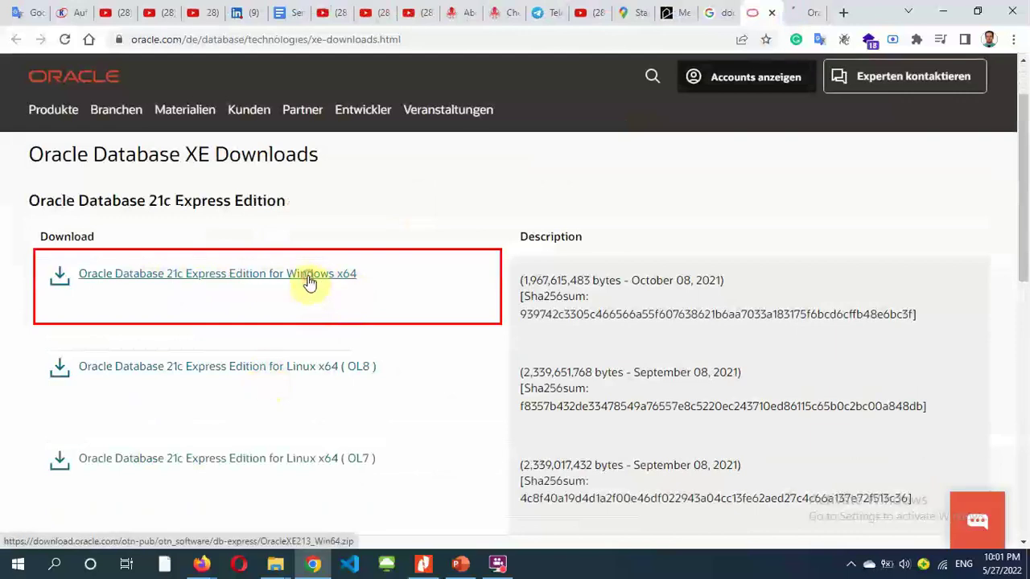
click(249, 279)
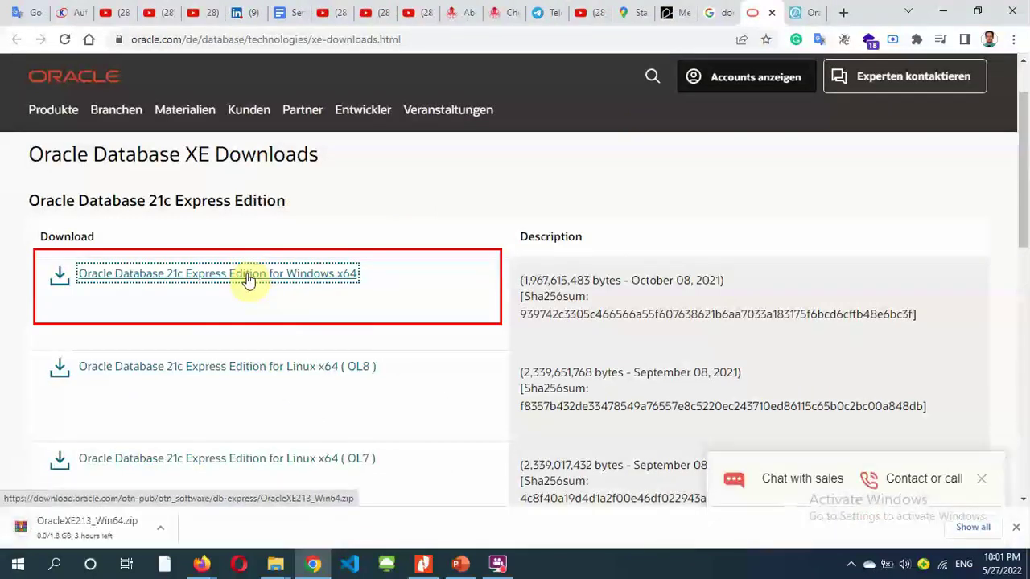
click(160, 528)
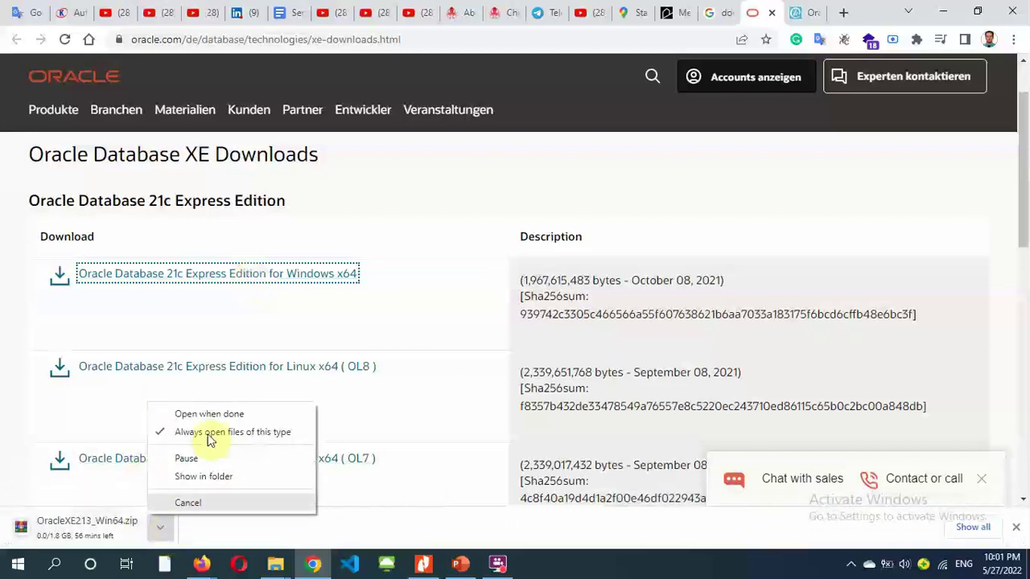
click(448, 225)
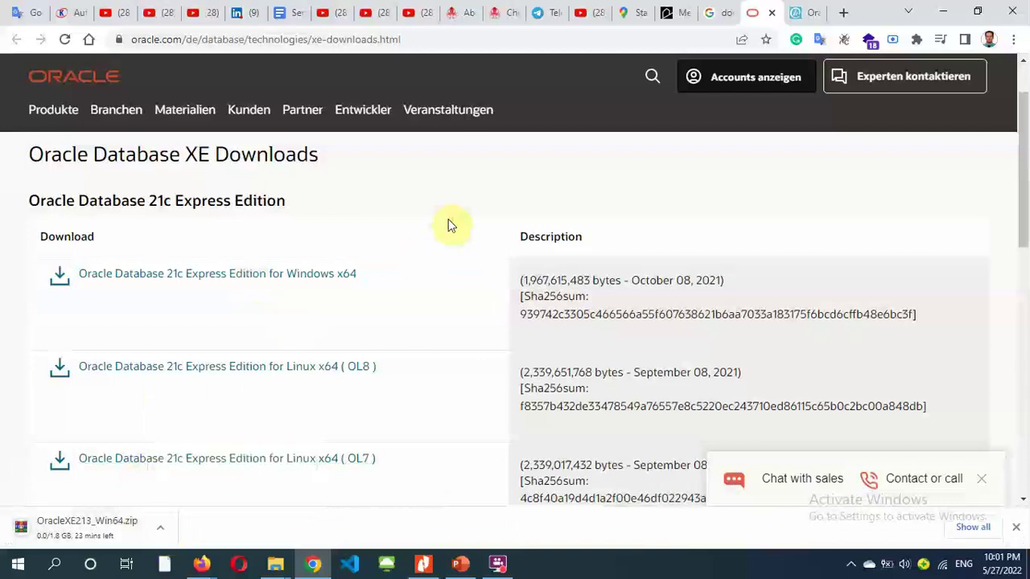
drag(37, 269, 359, 304)
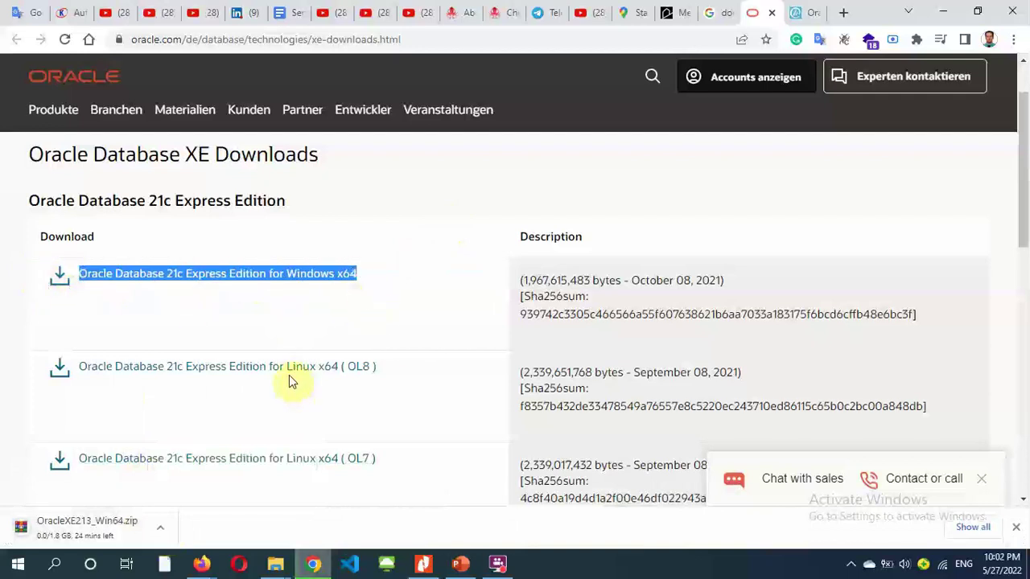
- Run the setup program from the extracted OracleXE213_Win64 folder in File Explorer
click(453, 196)
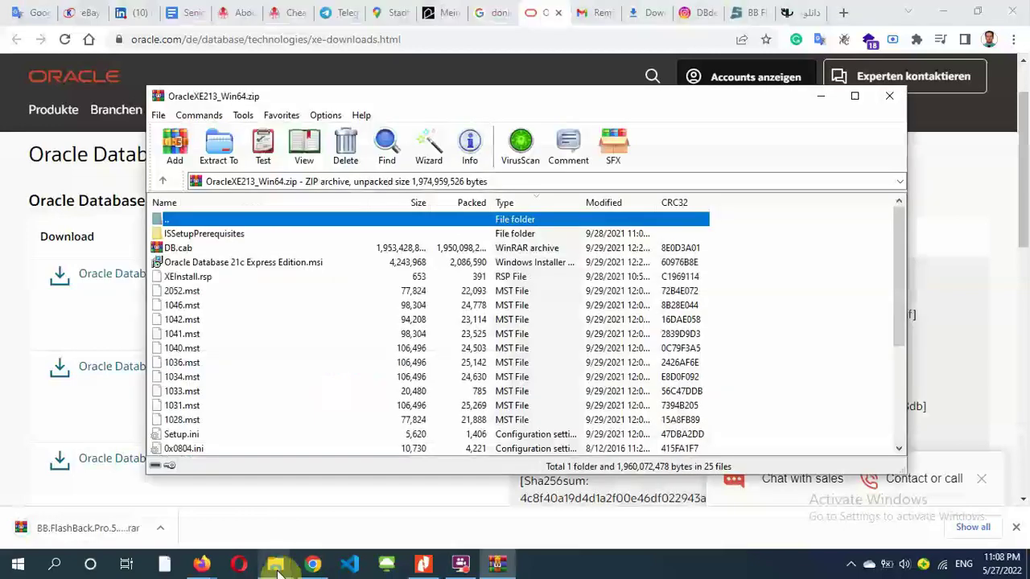
mouse_move(275, 564)
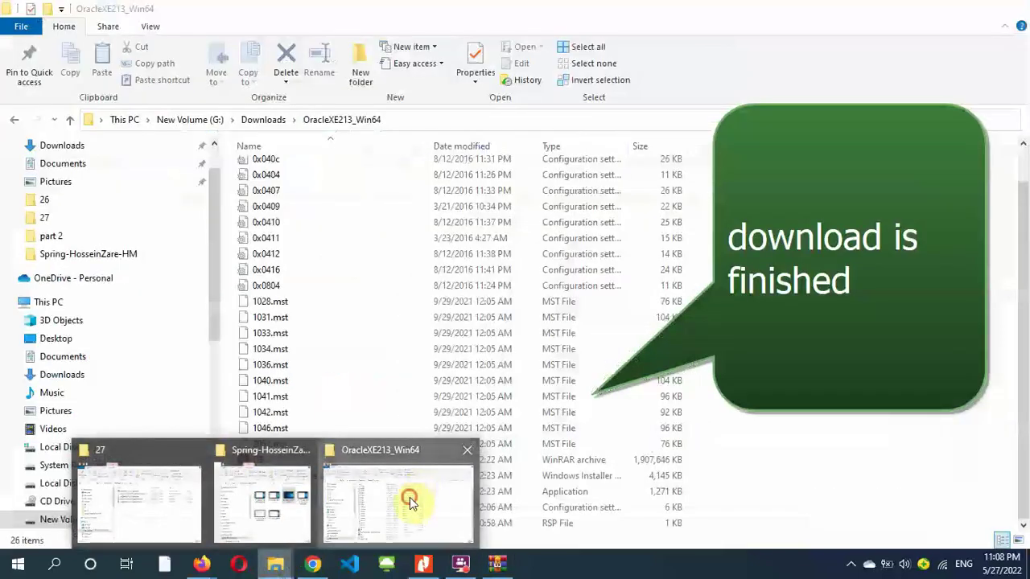
click(409, 502)
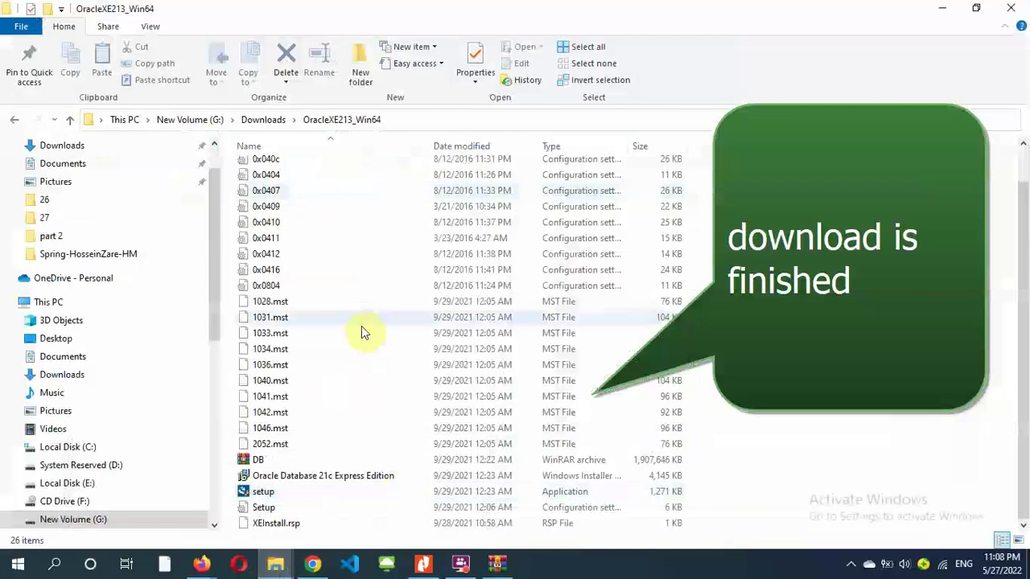
click(314, 286)
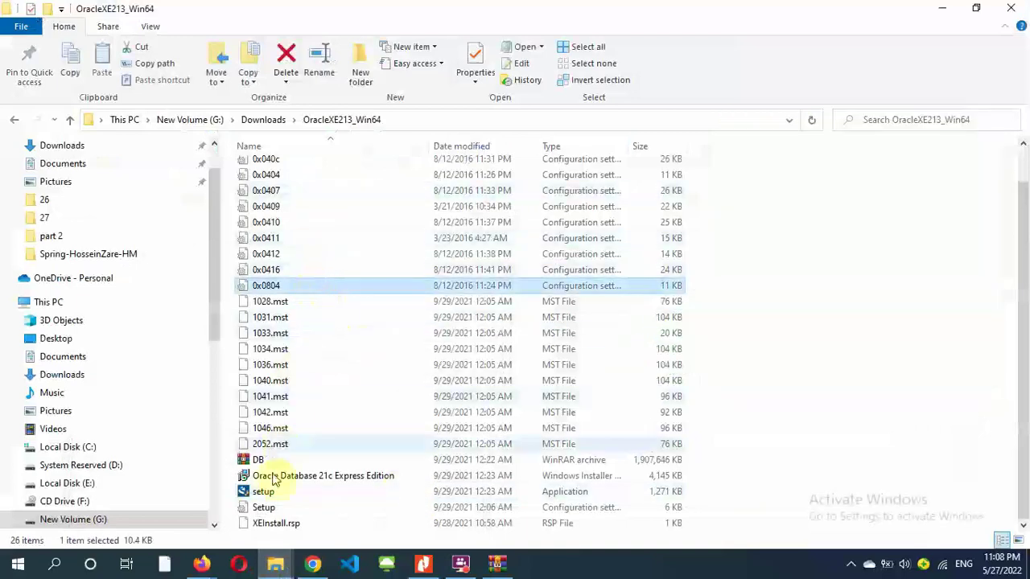
click(306, 477)
click(266, 492)
double_click(268, 494)
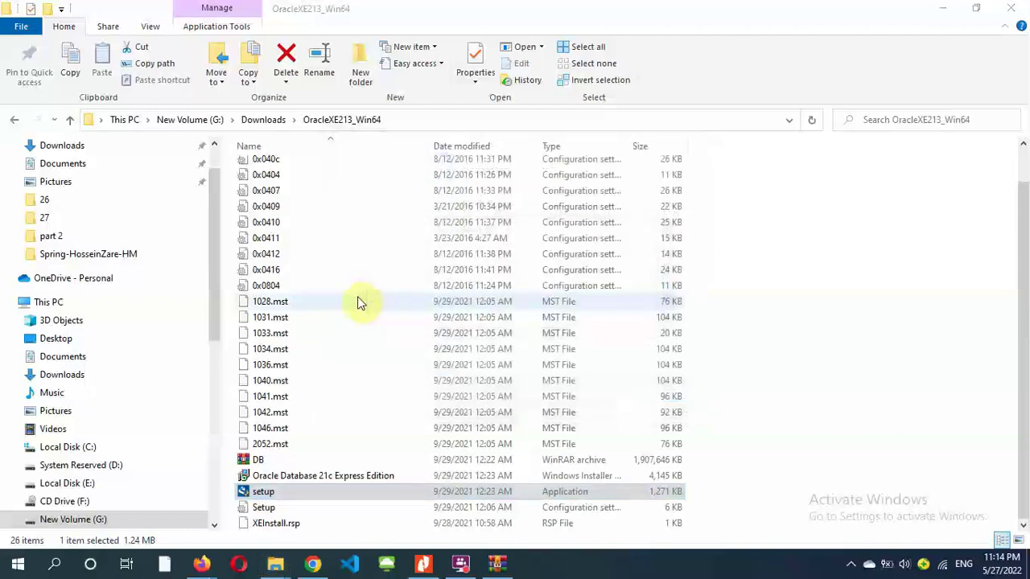
- Get past the installer welcome page and accept the license agreement
click(589, 400)
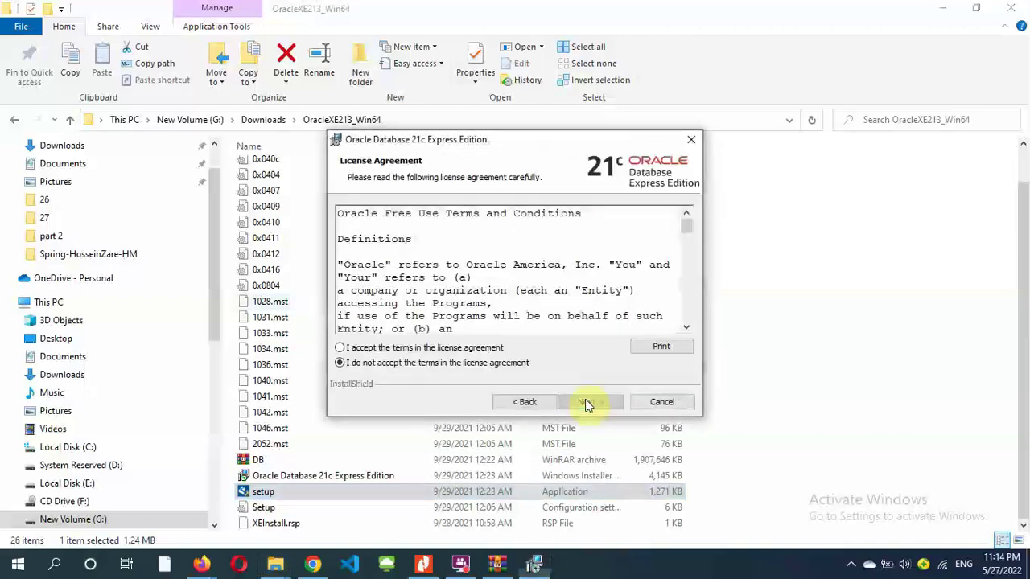
click(340, 348)
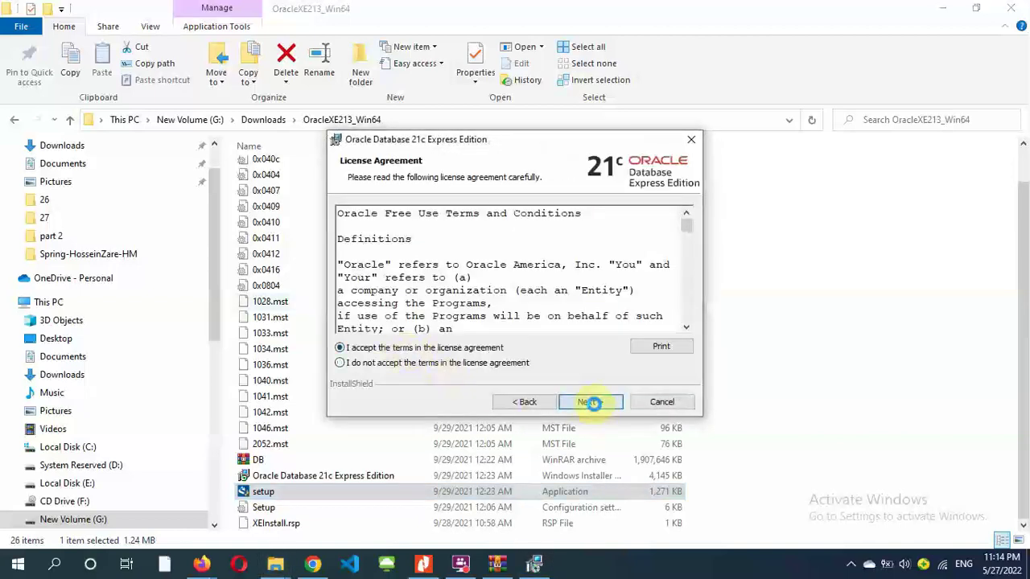
click(576, 406)
click(575, 407)
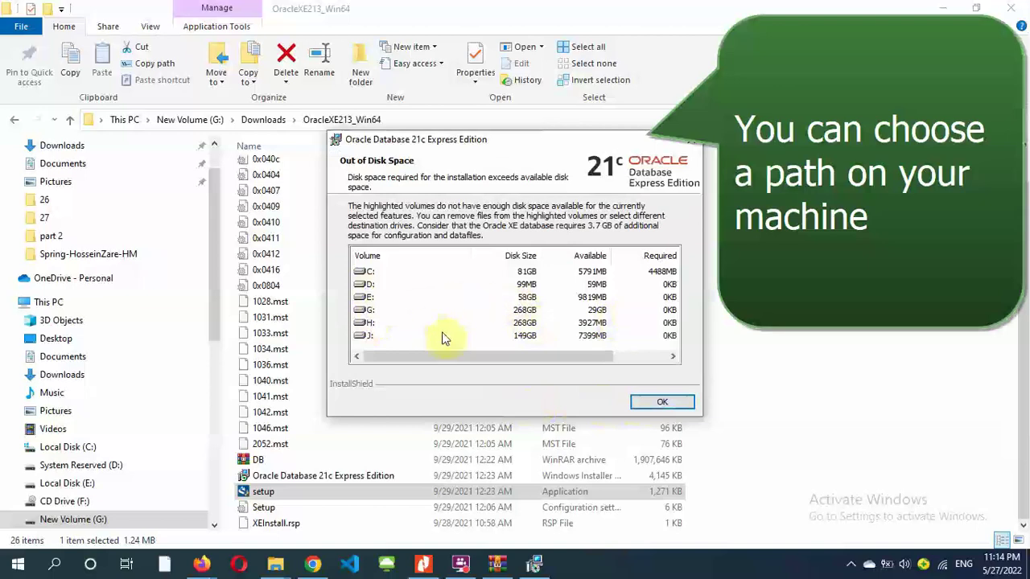
- Dismiss the out-of-disk-space notice and change the install folder to G:\app\Modern\product\21c\
drag(472, 357, 534, 356)
click(356, 357)
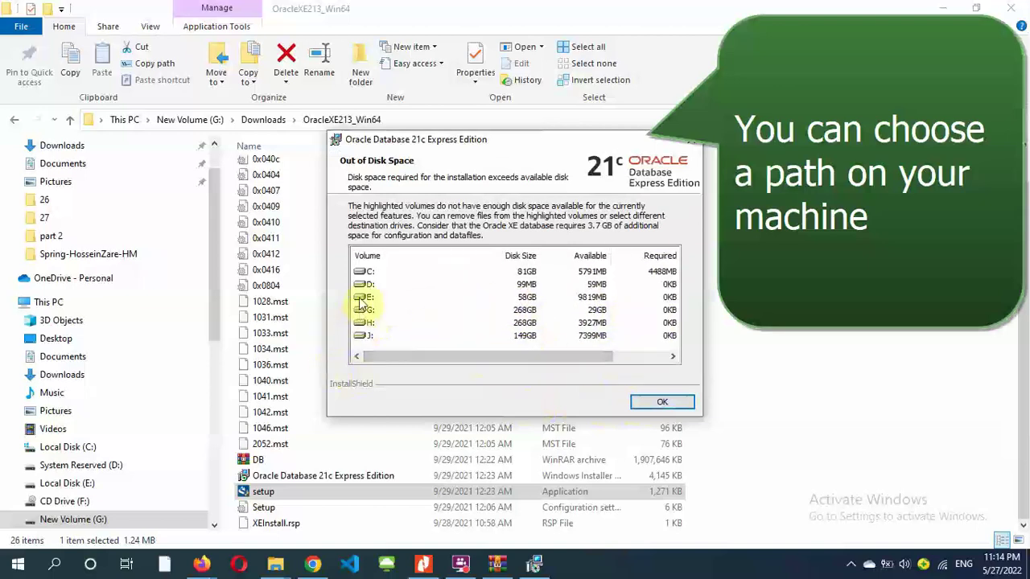
click(367, 255)
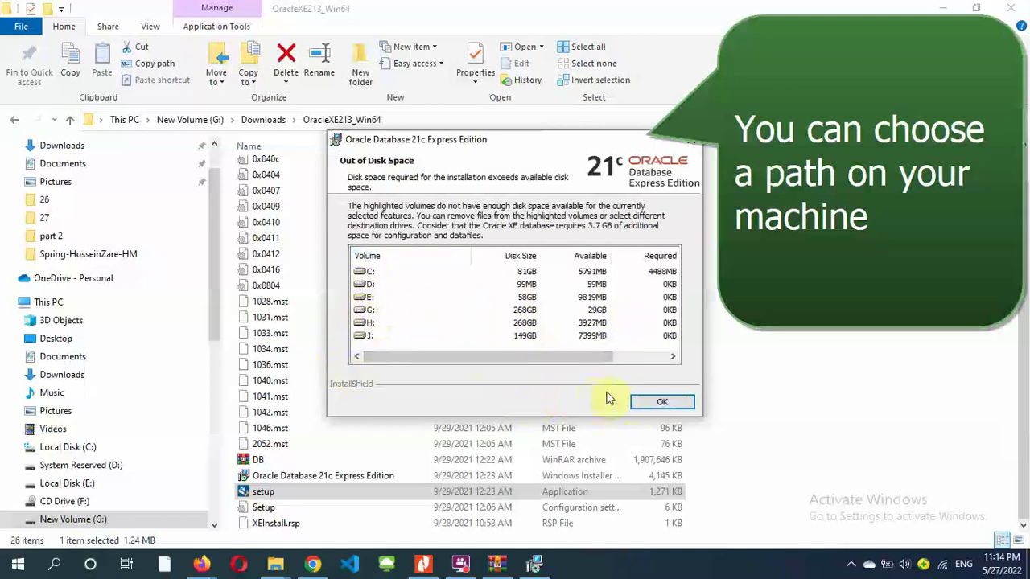
click(660, 402)
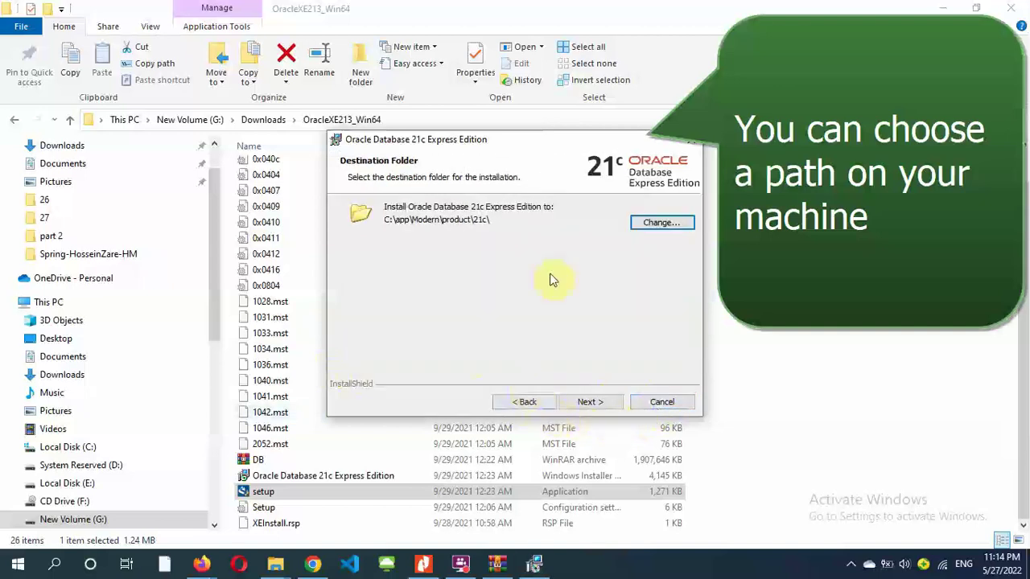
click(661, 223)
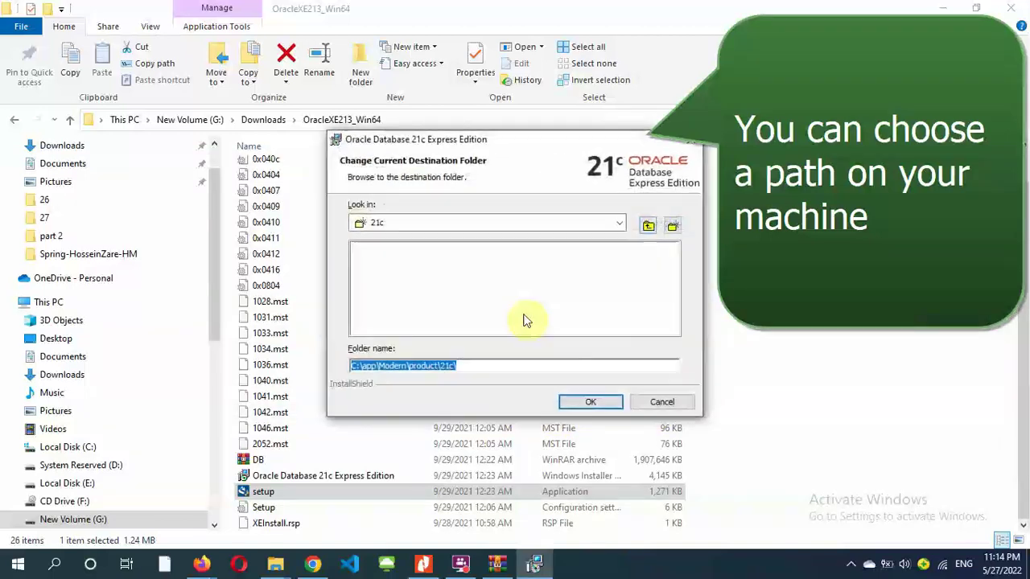
click(352, 366)
key(Delete)
text(g)
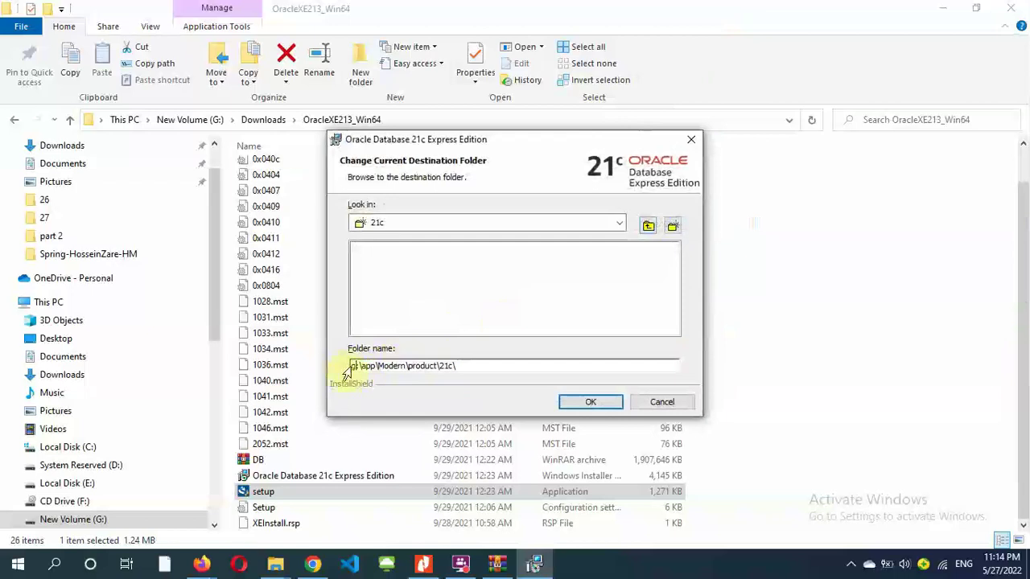
click(597, 402)
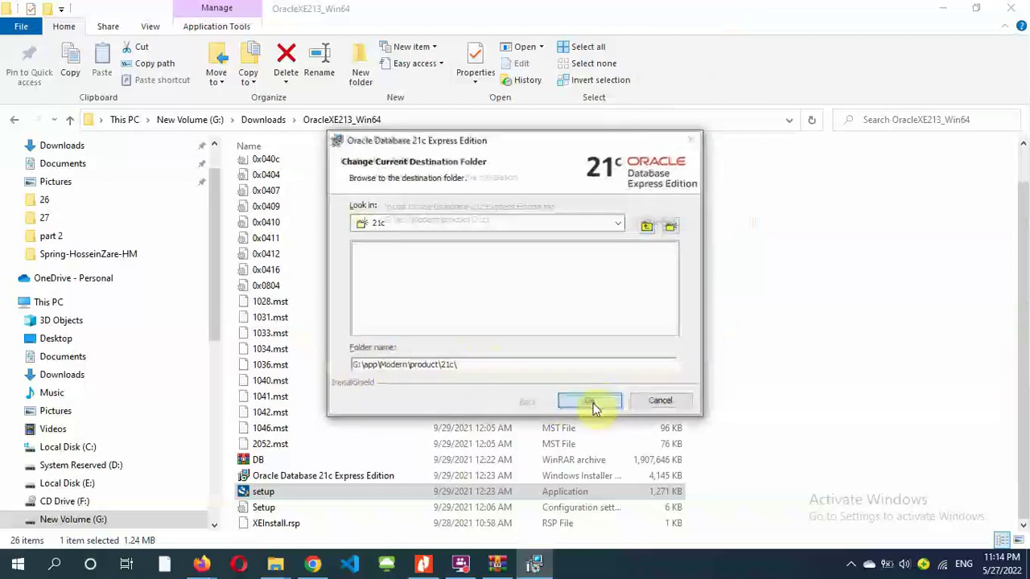
- Enter and confirm the database password, then continue past the summary
click(592, 407)
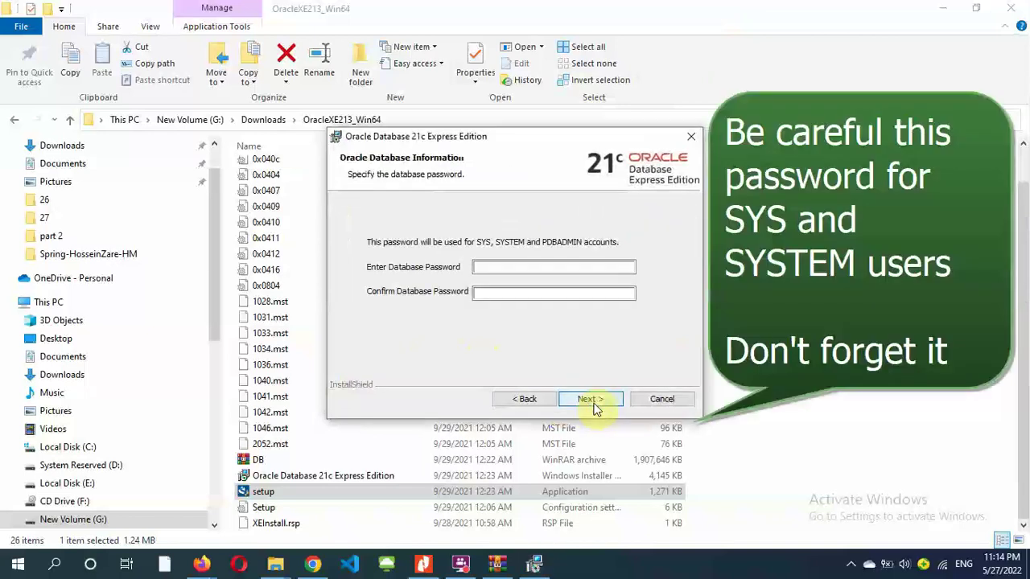
click(491, 267)
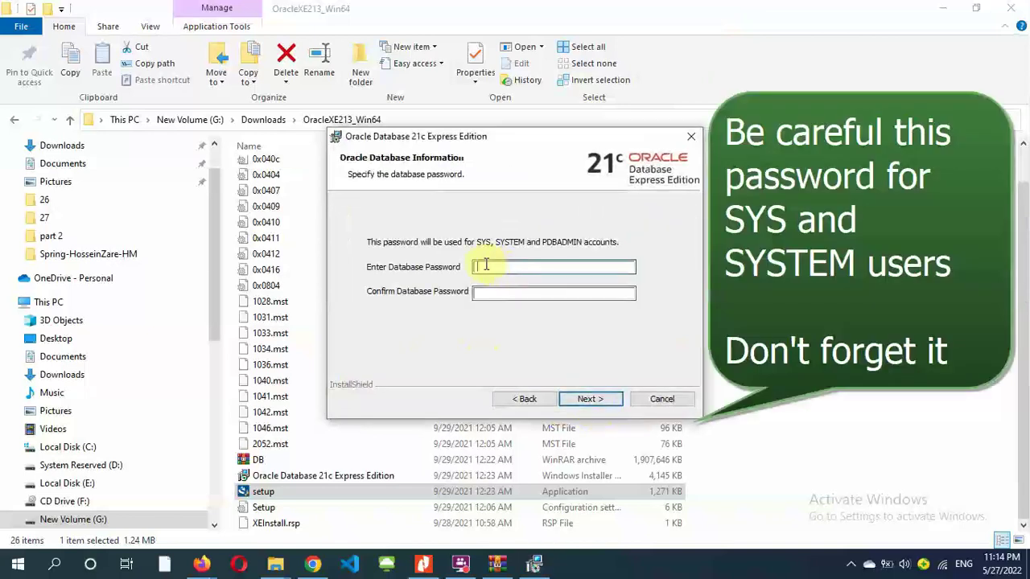
text(123)
key(Tab)
text(123)
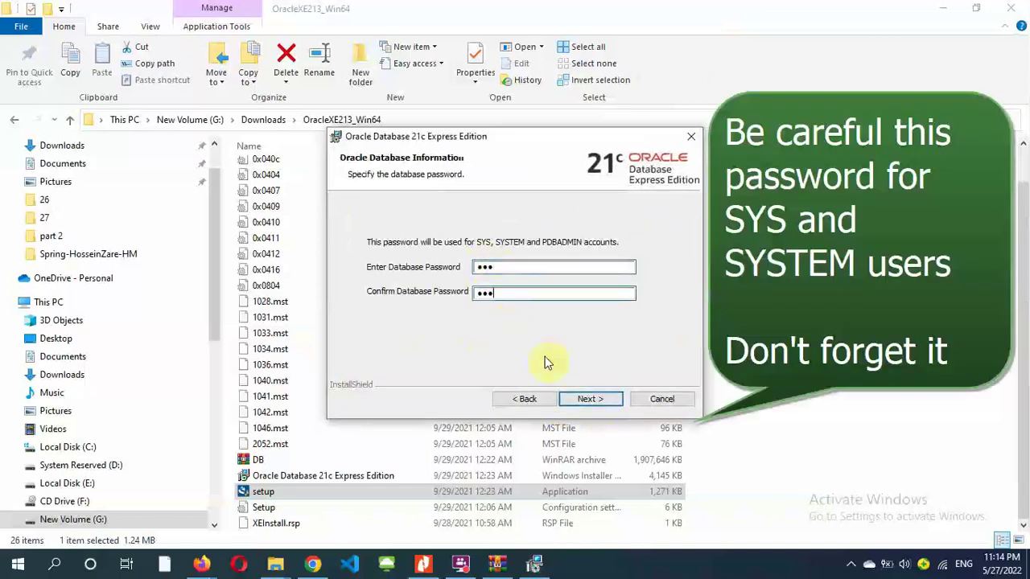
click(577, 402)
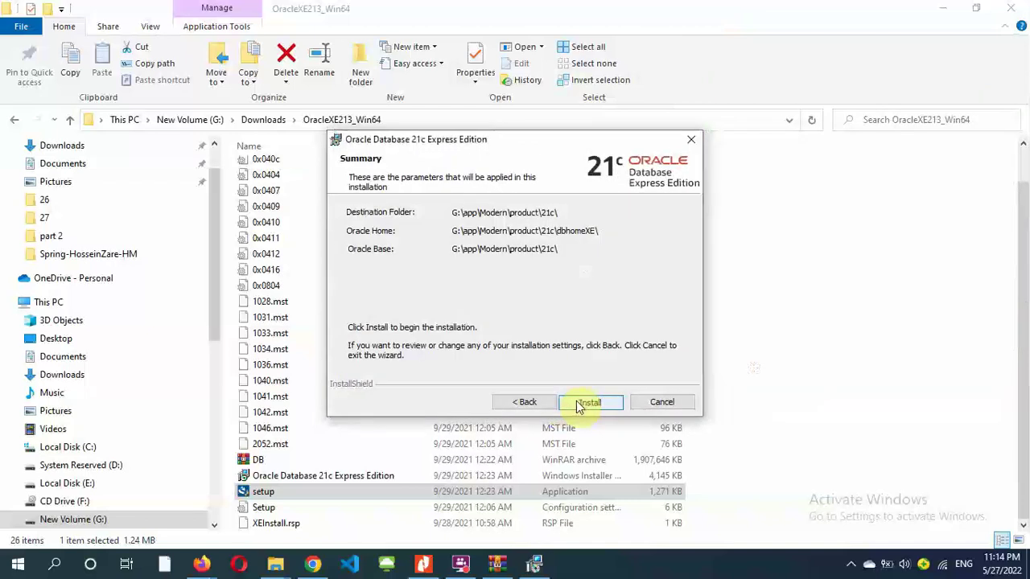
click(577, 402)
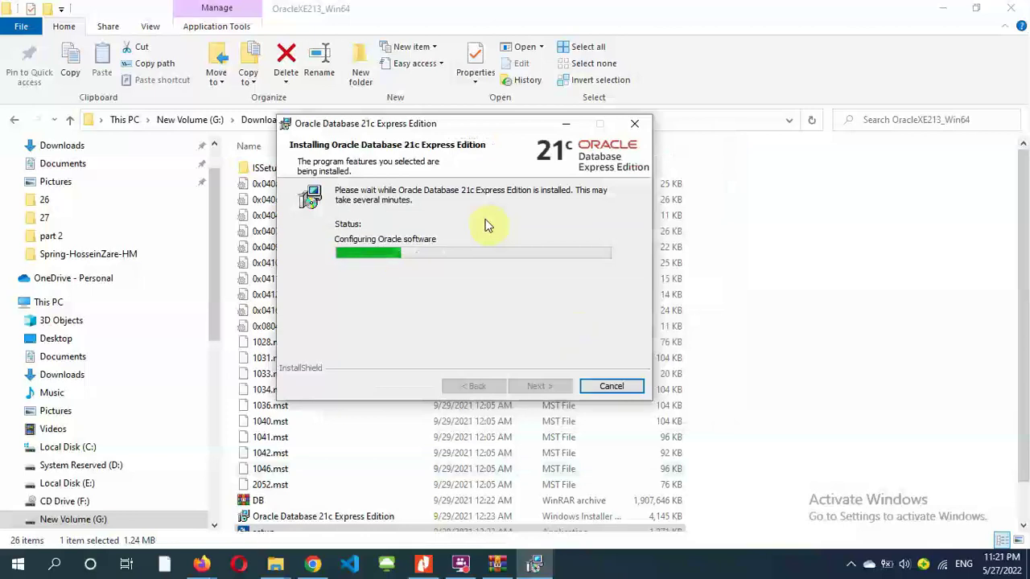
- Move the listener configuration dialog aside while the installation runs
drag(435, 268, 698, 177)
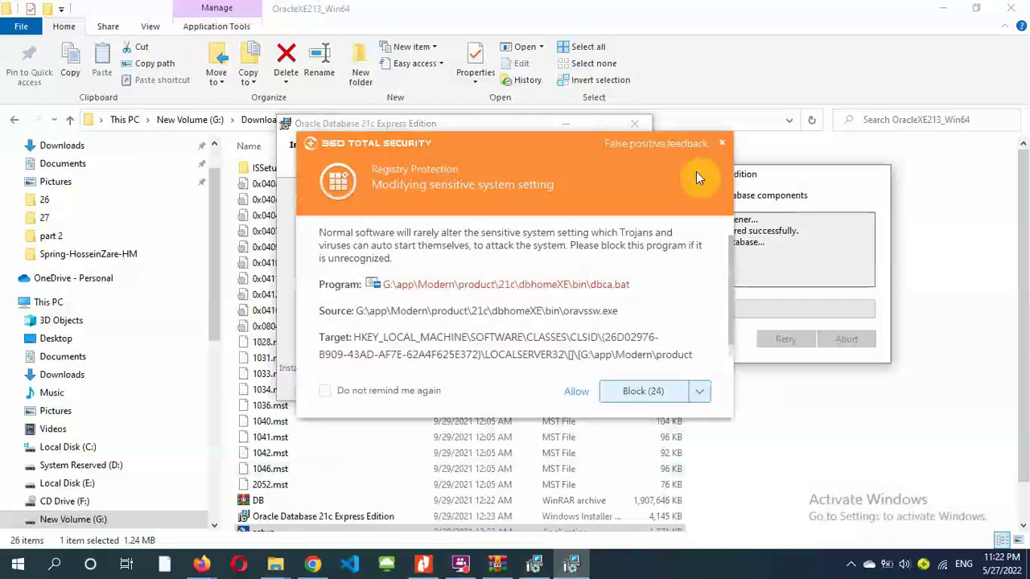
- Dismiss the 360 Total Security warning, then close the installer once Oracle Database installs successfully
click(696, 172)
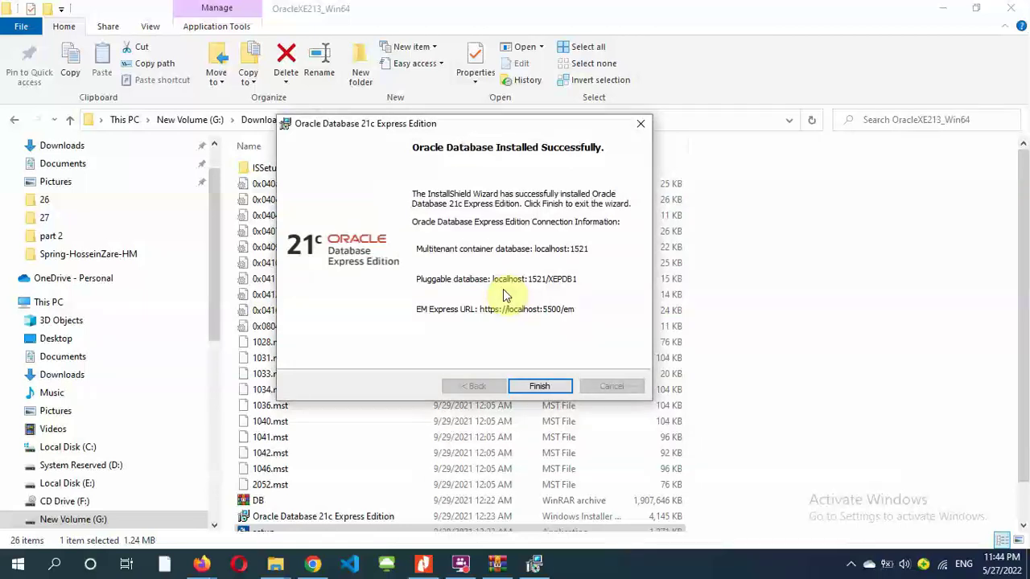
click(537, 386)
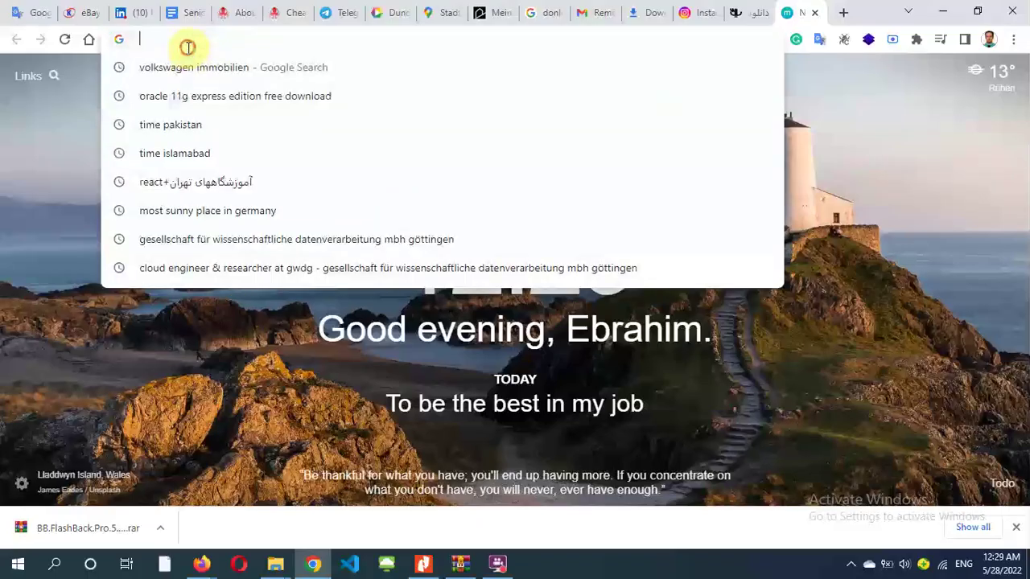
- Search Google for 'download oracle sql developer' and open Oracle's SQL Developer downloads page
text(download oracle sql developer)
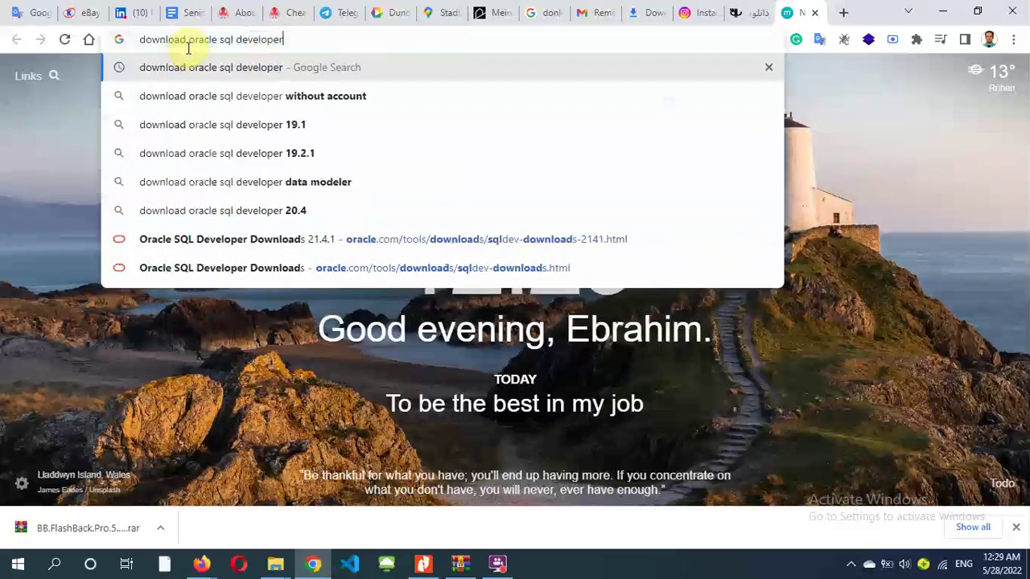
key(Return)
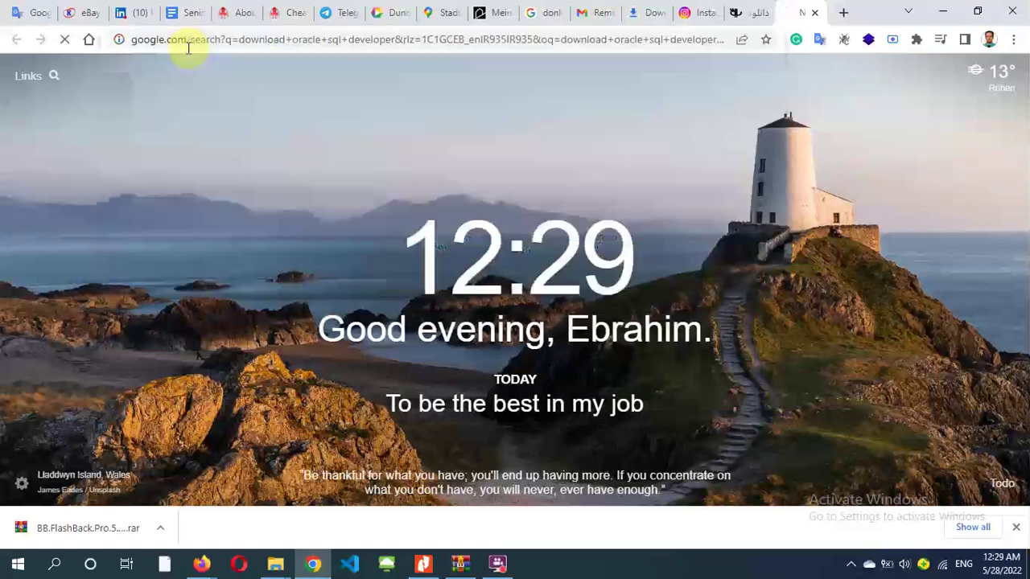
click(241, 221)
scroll(363, 245, down, 2)
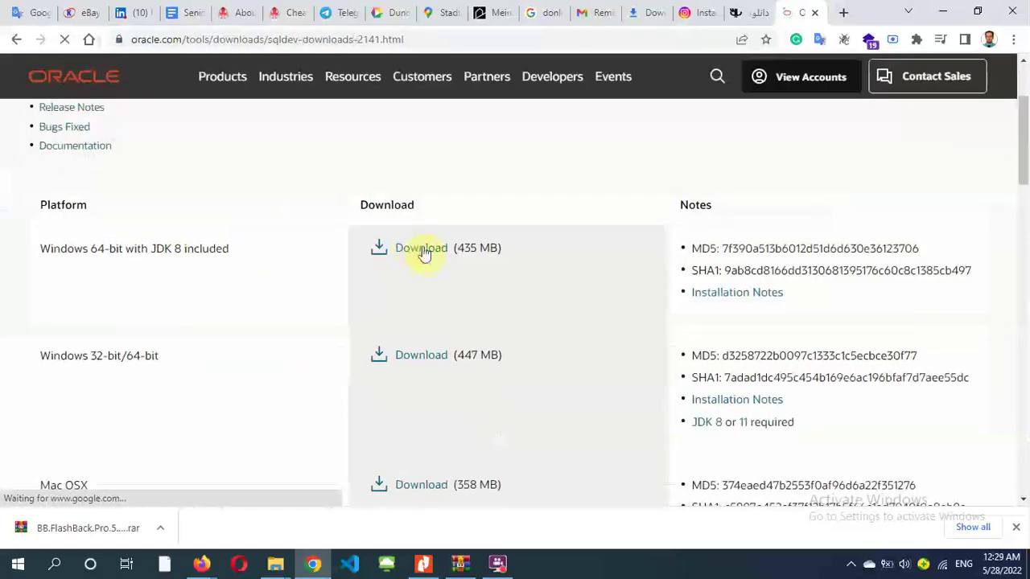
scroll(264, 237, down, 4)
scroll(322, 281, up, 5)
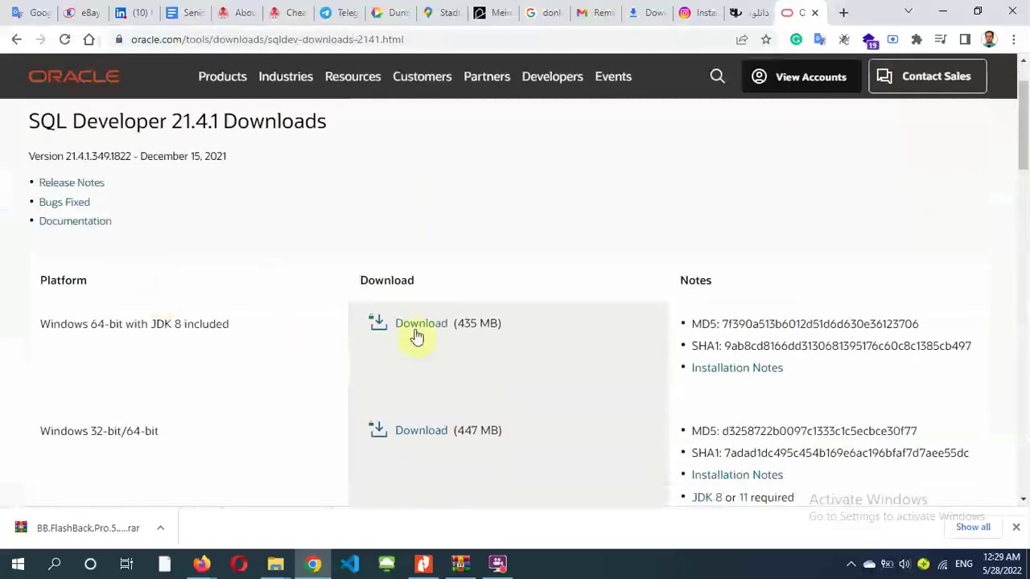
- Download the Windows 64-bit with JDK zip, accepting the license and signing in to Oracle
click(414, 330)
click(362, 246)
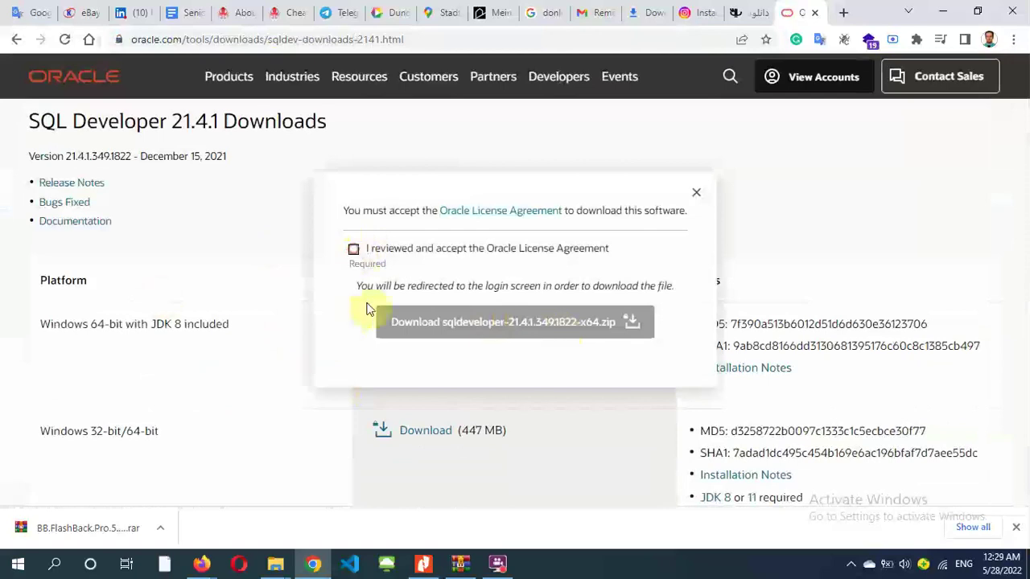
click(479, 325)
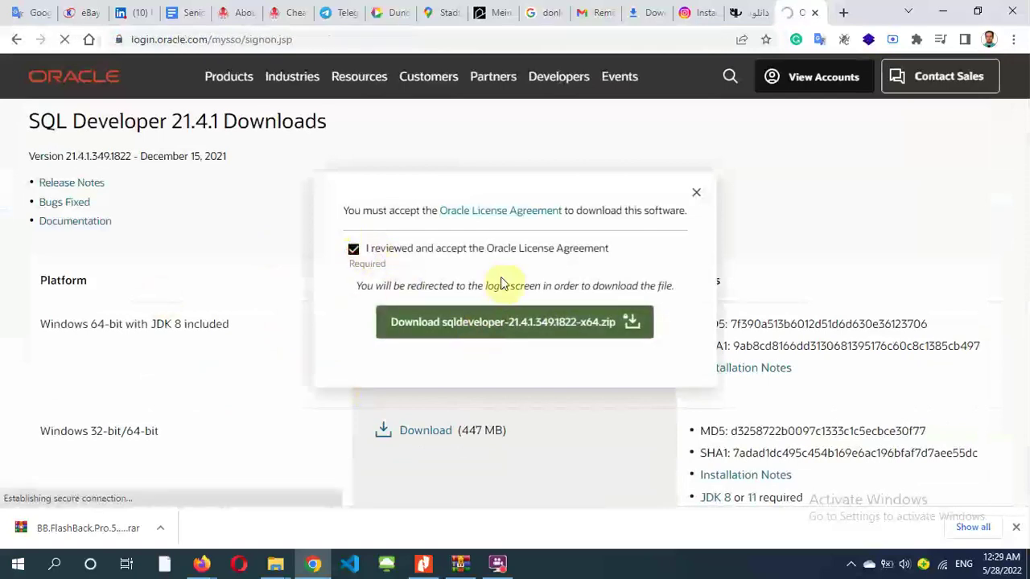
click(476, 264)
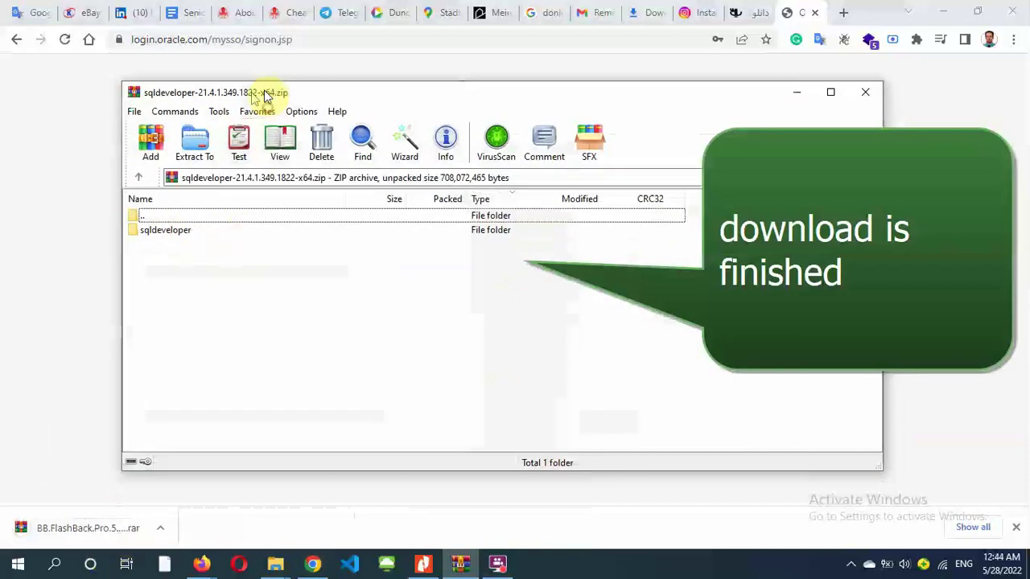
drag(266, 95, 278, 94)
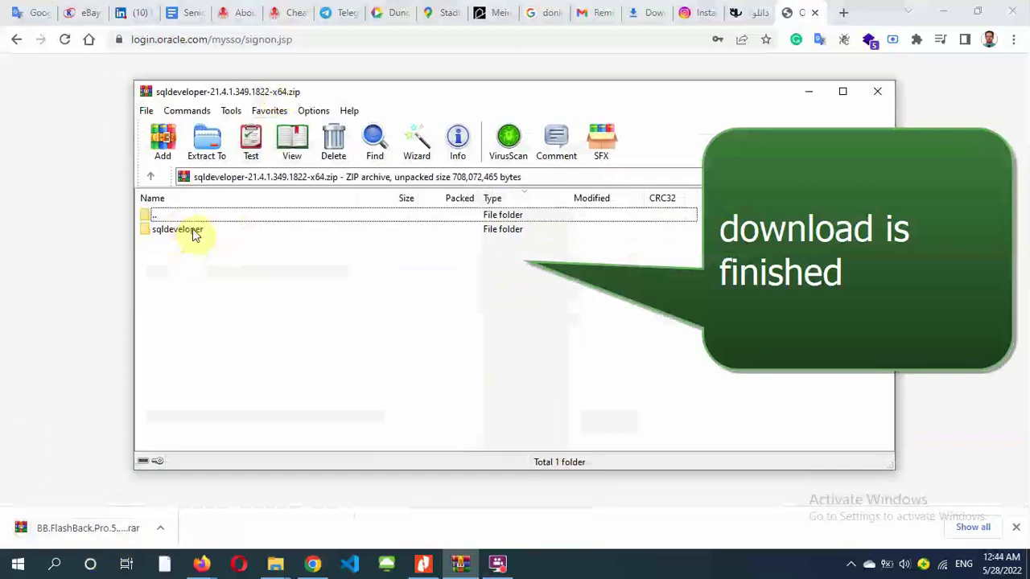
- Open the archive's sqldeveloper folder and set the extraction destination to G:\Downloads\plsqldeveloper
double_click(193, 231)
scroll(231, 438, down, 3)
click(233, 429)
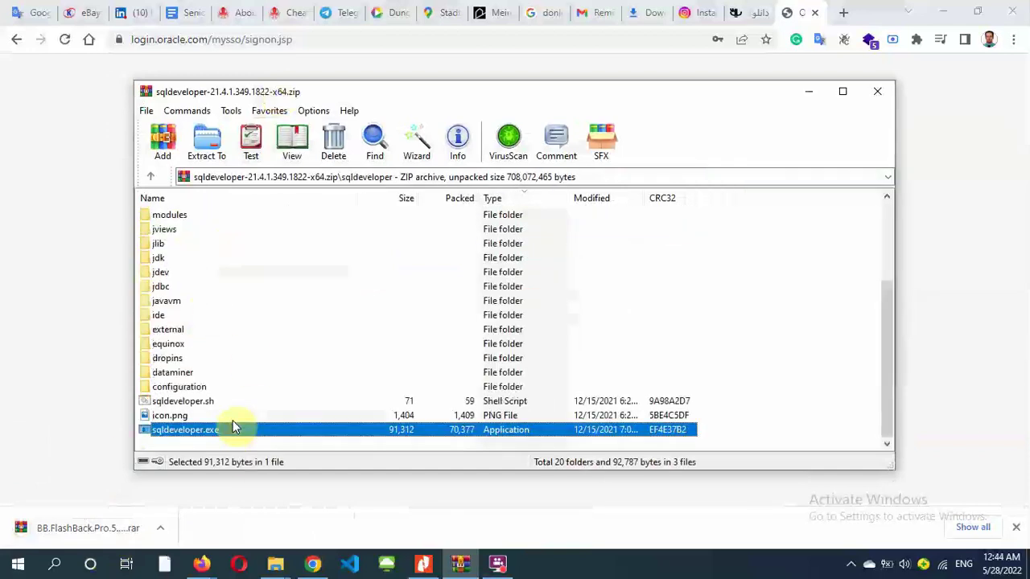
scroll(233, 362, up, 5)
click(207, 144)
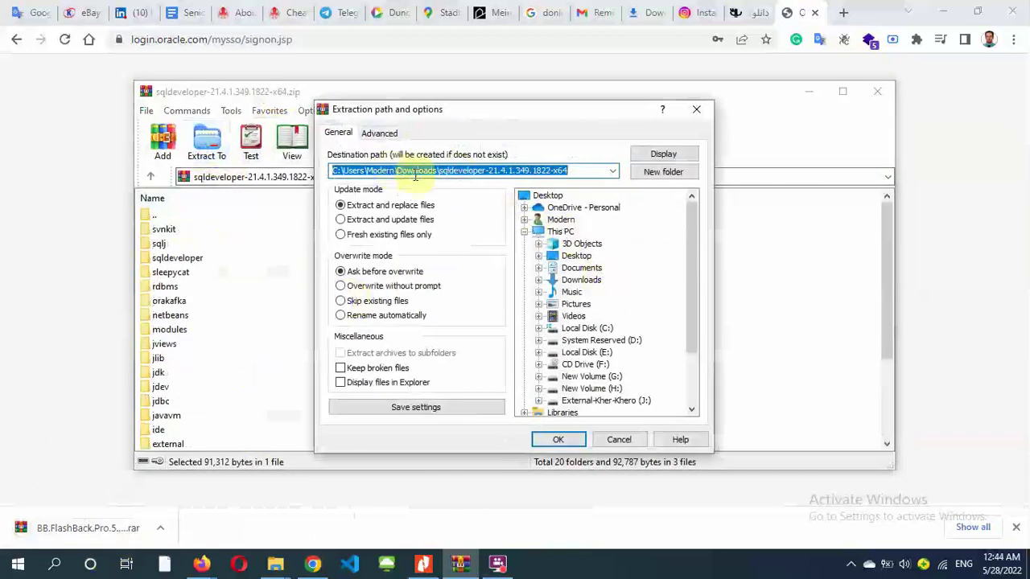
scroll(614, 299, down, 1)
double_click(567, 341)
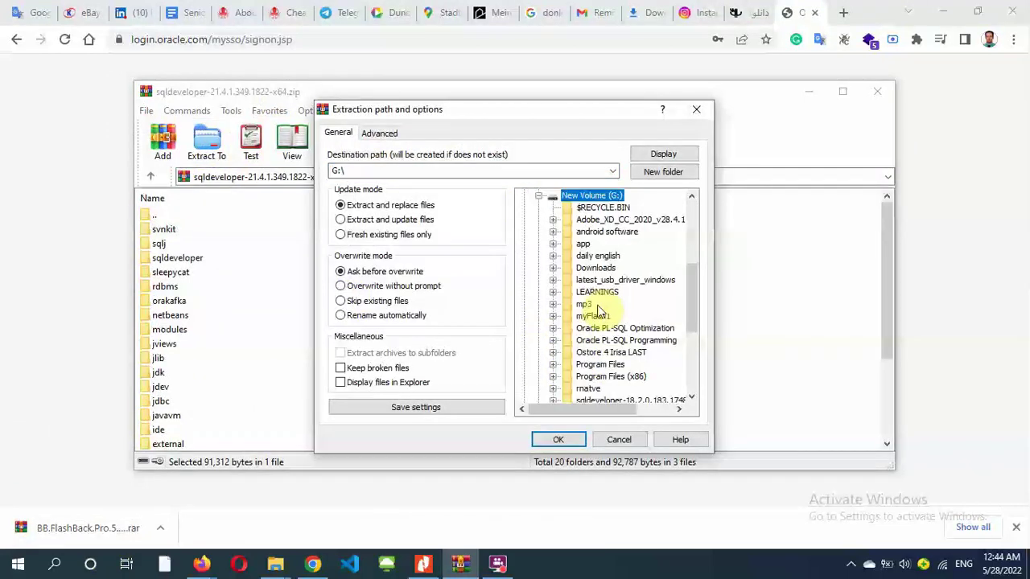
click(553, 268)
click(596, 268)
click(464, 174)
text(\)
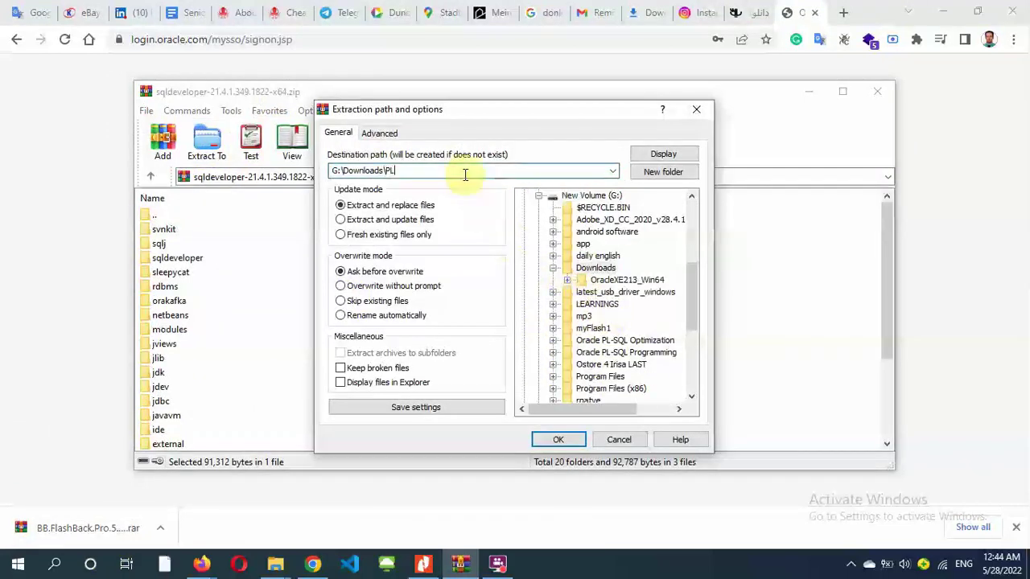
text(plsqldeveloper)
- Confirm the extraction and open G:\Downloads\plsqldeveloper in File Explorer
key(Return)
mouse_move(275, 563)
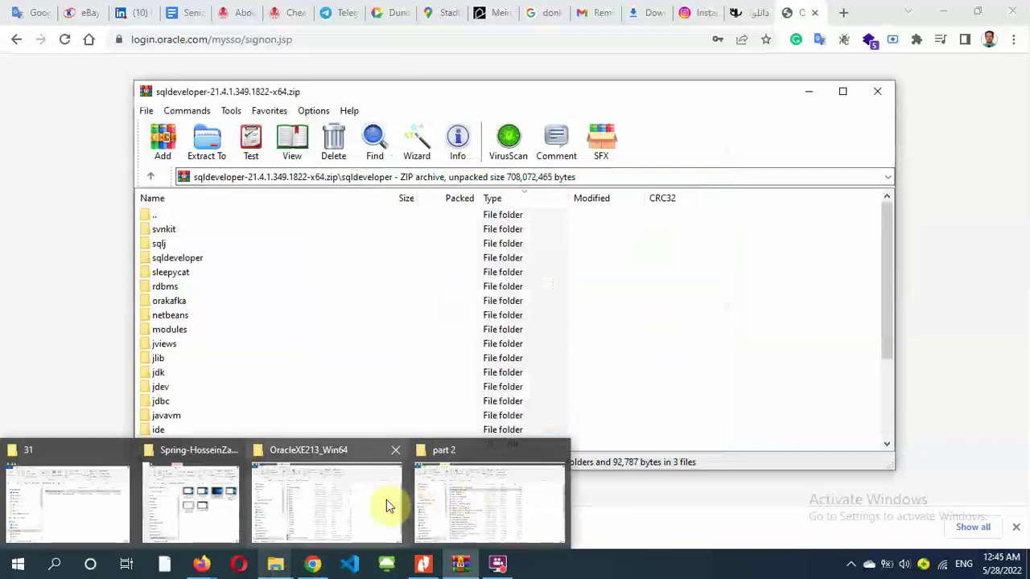
click(386, 505)
click(260, 119)
double_click(276, 185)
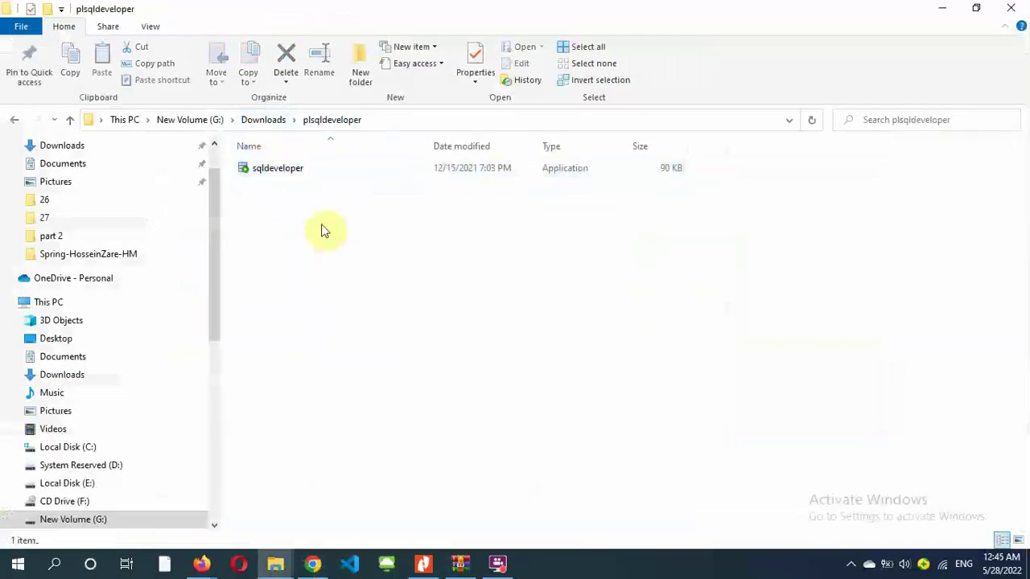
- Extract the whole archive into G:\Downloads\plsqldeveloper, overwriting all existing files with Yes to All
click(459, 563)
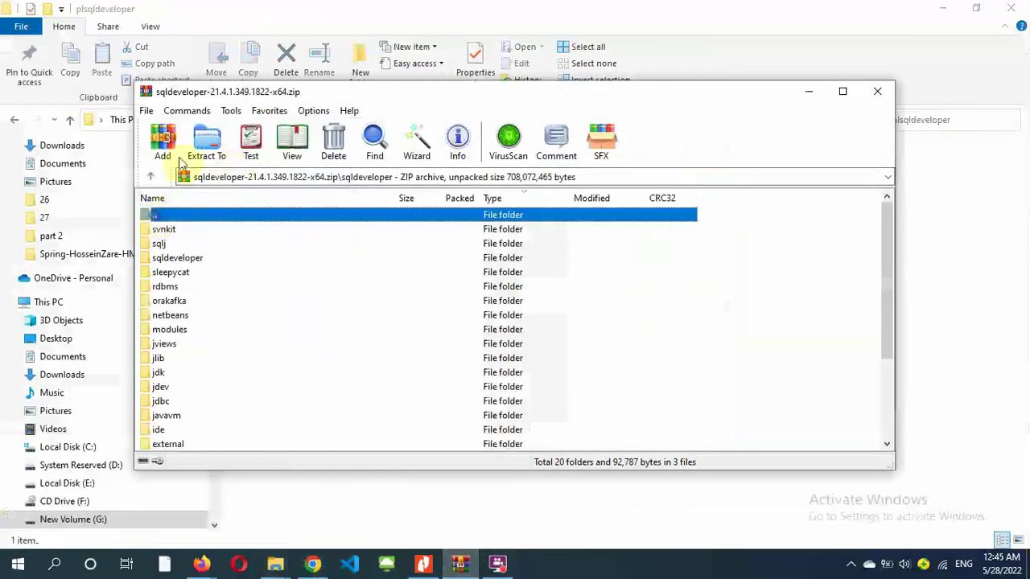
click(206, 138)
scroll(595, 338, down, 1)
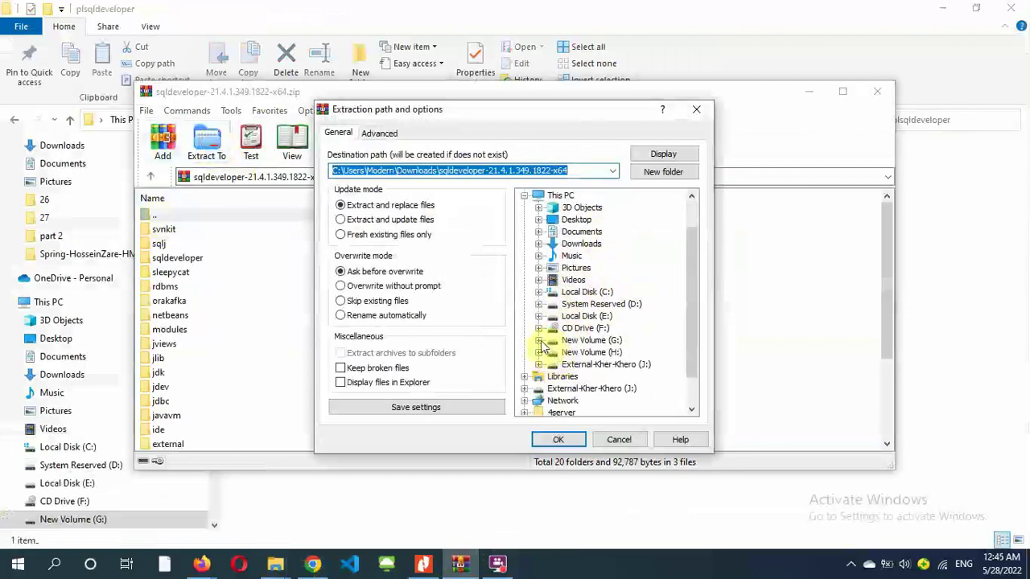
click(539, 340)
click(595, 268)
click(553, 268)
click(616, 292)
click(549, 441)
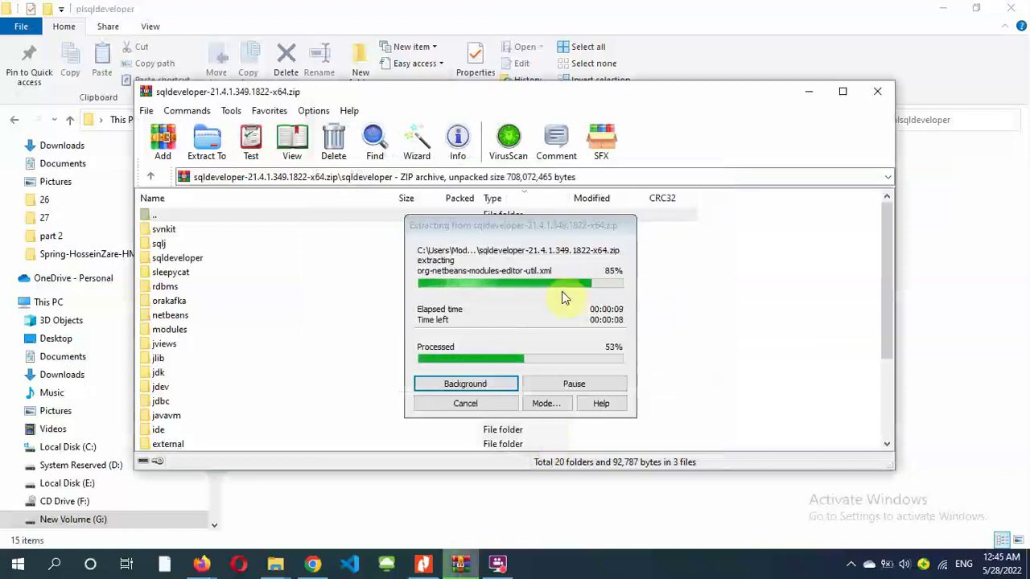
click(481, 363)
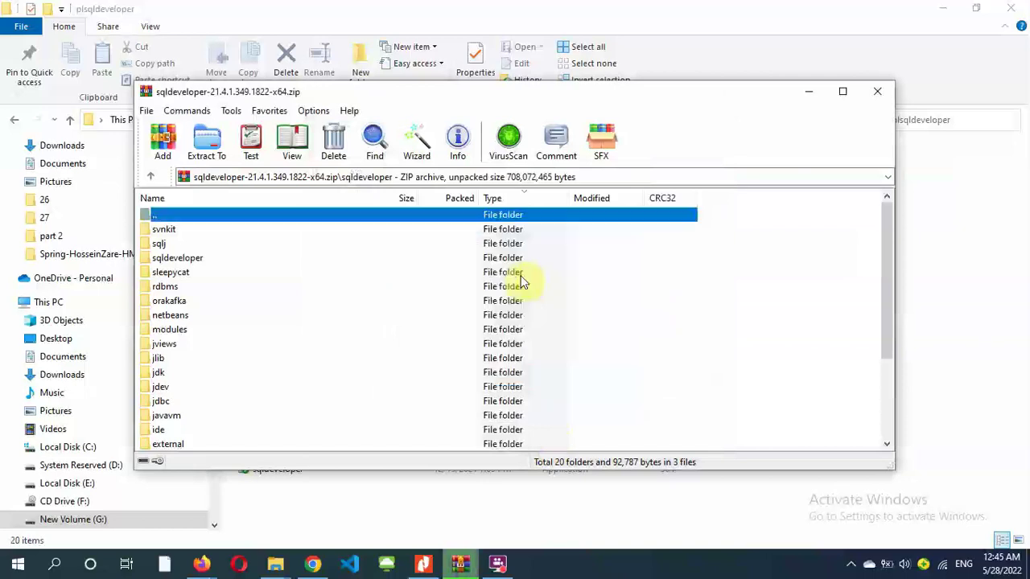
click(982, 340)
click(278, 501)
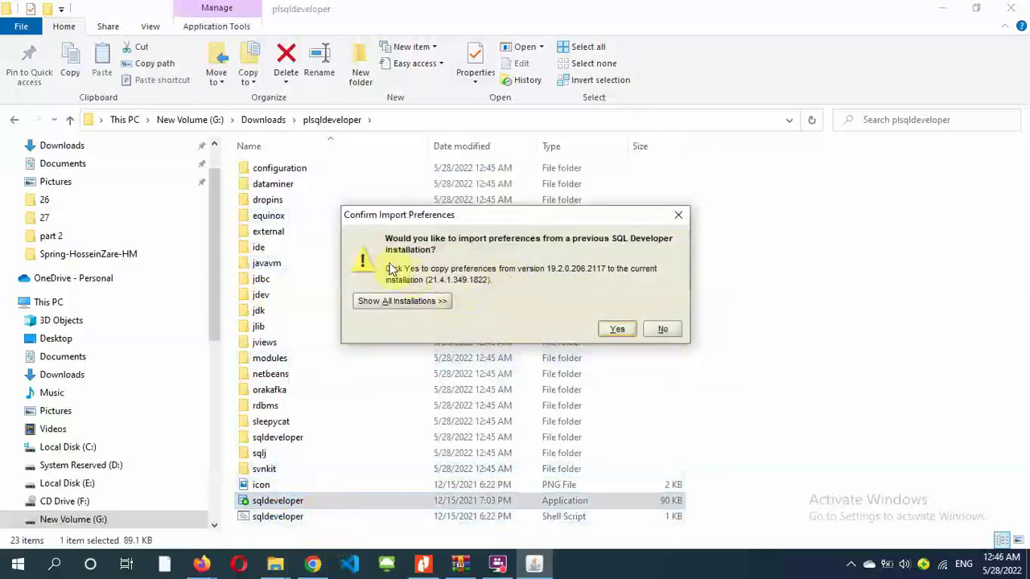
- Decline importing preferences from the previous installation and dismiss the usage tracking notice
click(403, 301)
double_click(402, 301)
click(615, 328)
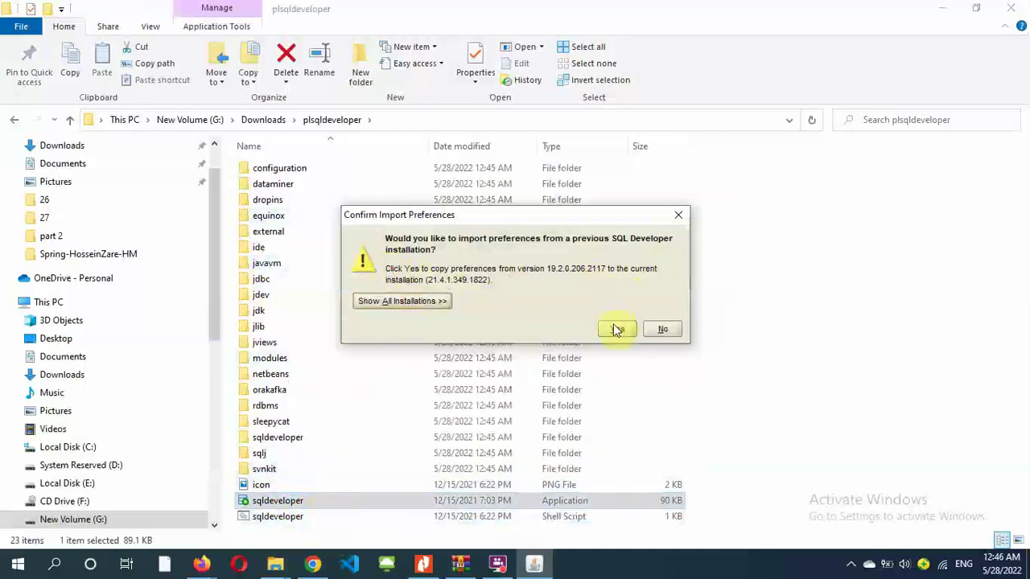
click(662, 328)
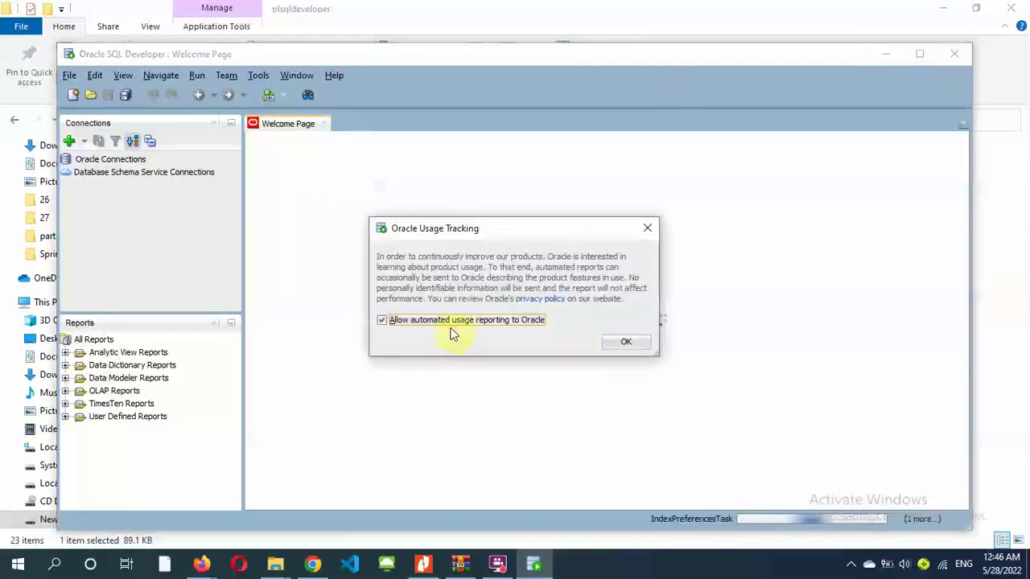
click(626, 341)
- Maximize SQL Developer and start a new database connection named xe
double_click(379, 57)
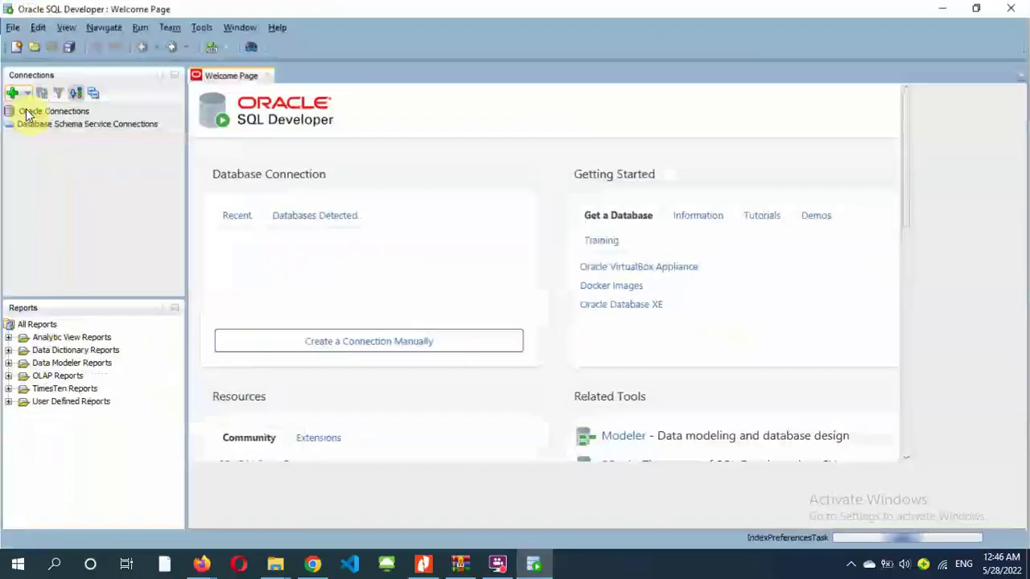
click(12, 93)
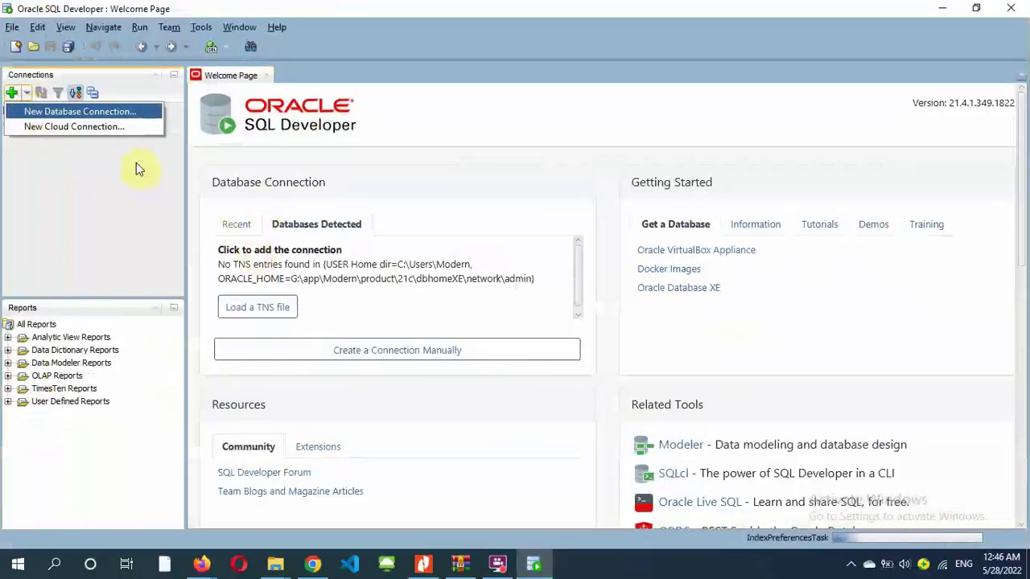
click(81, 111)
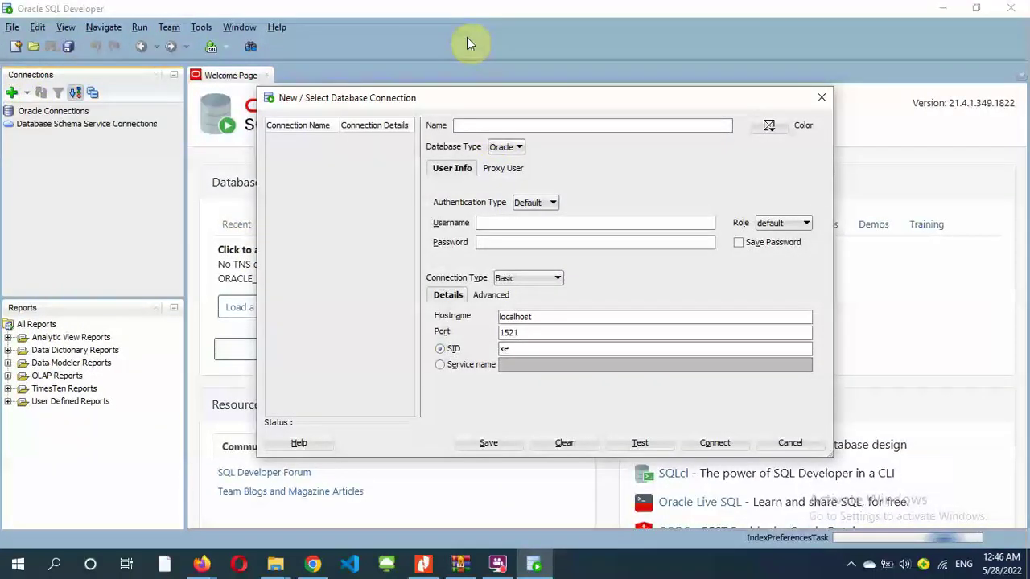
text(conne)
key(BackSpace)
key(BackSpace)
key(BackSpace)
key(BackSpace)
key(BackSpace)
text(xe)
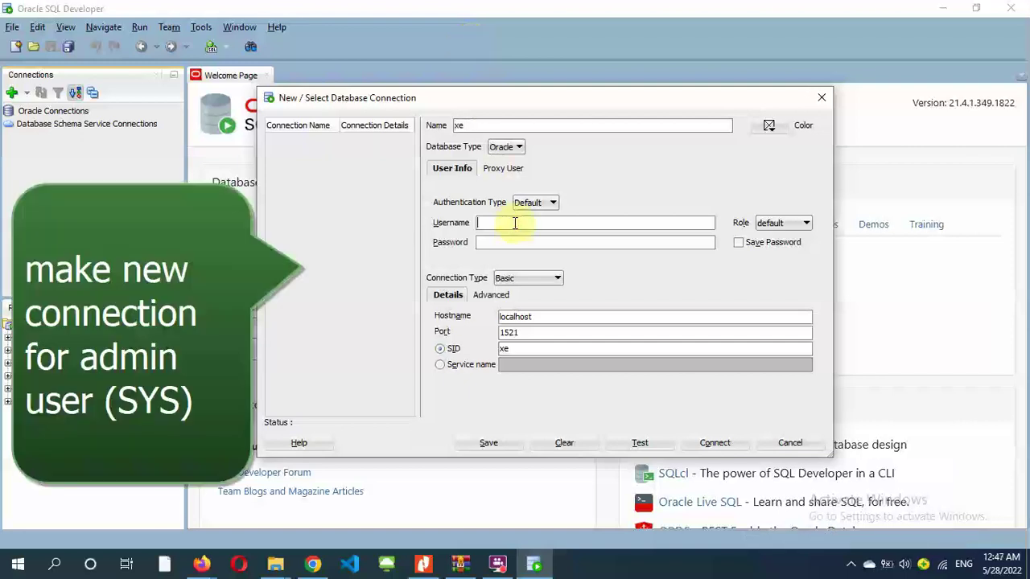
- Give the xe connection the SYSDBA role and saved credentials, then test, save and connect
click(769, 243)
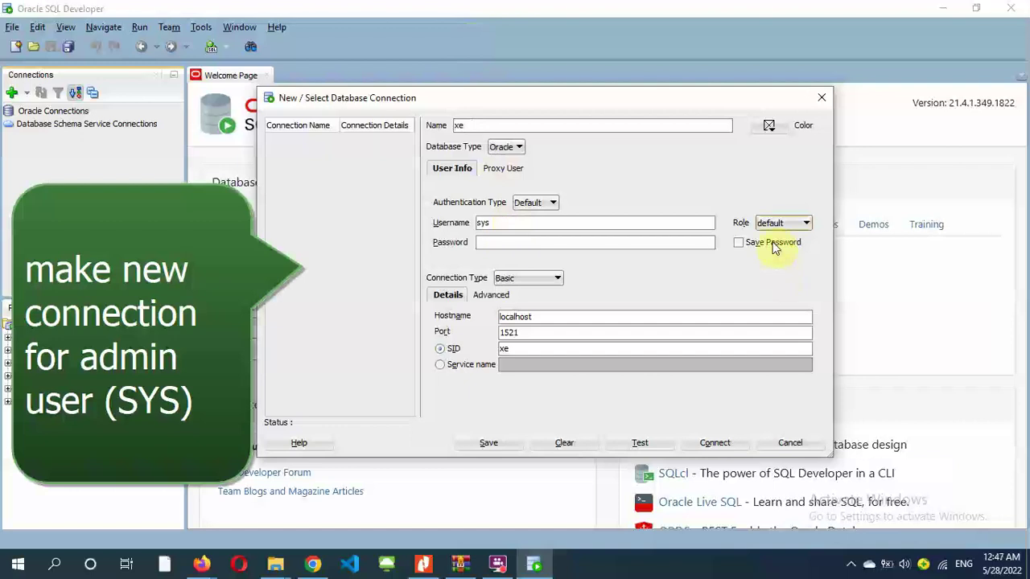
click(784, 223)
key(Return)
click(576, 242)
text(sys)
click(659, 448)
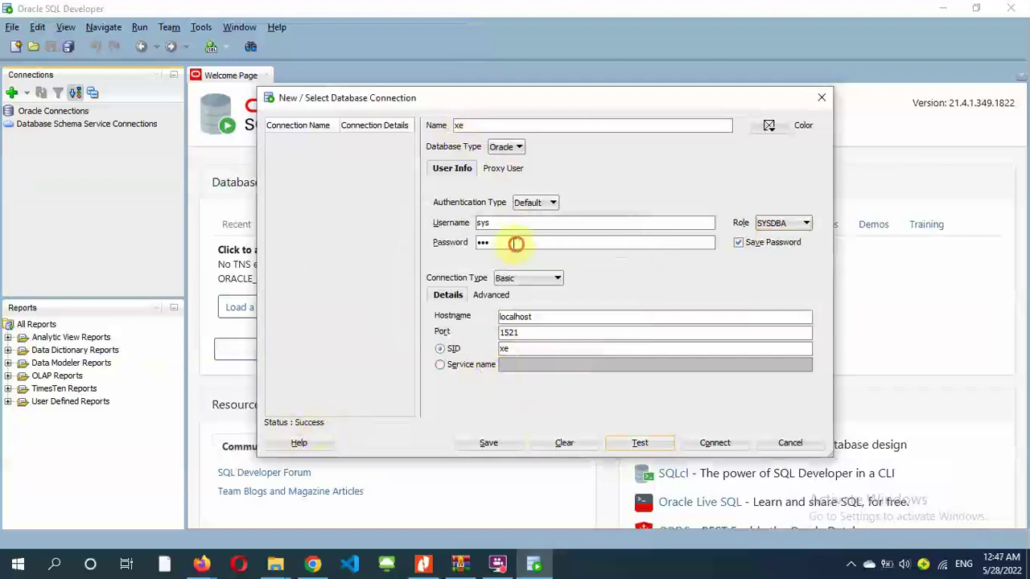
click(500, 447)
click(708, 441)
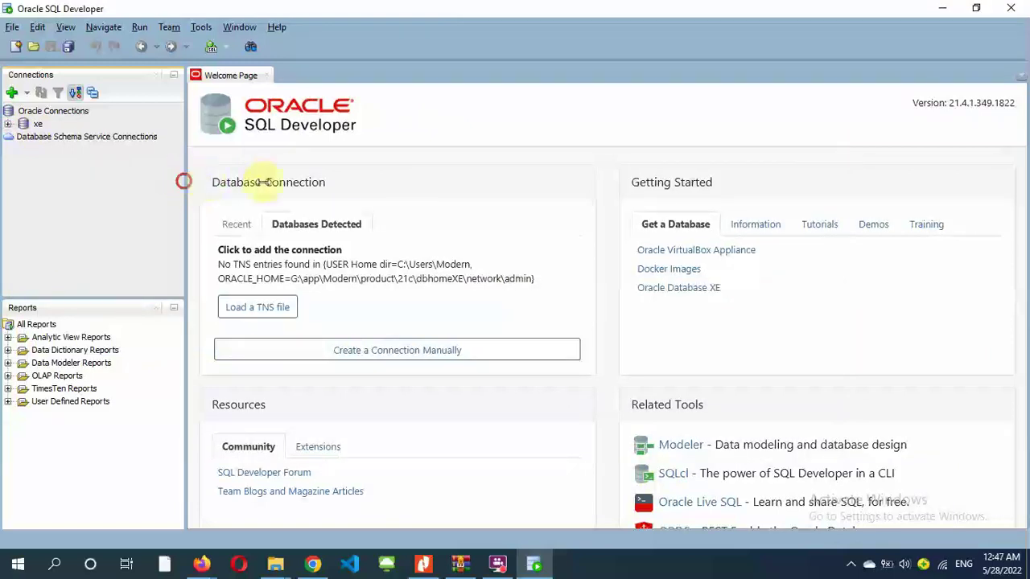
- Expand and collapse the xe connection's Tables (Filtered) node, then browse its object categories
click(23, 137)
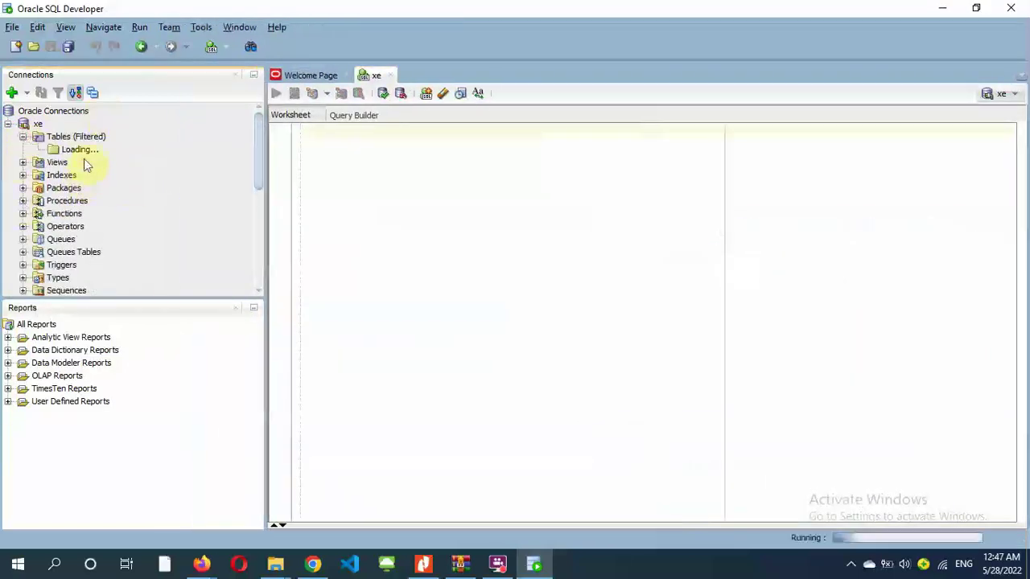
scroll(89, 169, down, 3)
scroll(97, 177, up, 3)
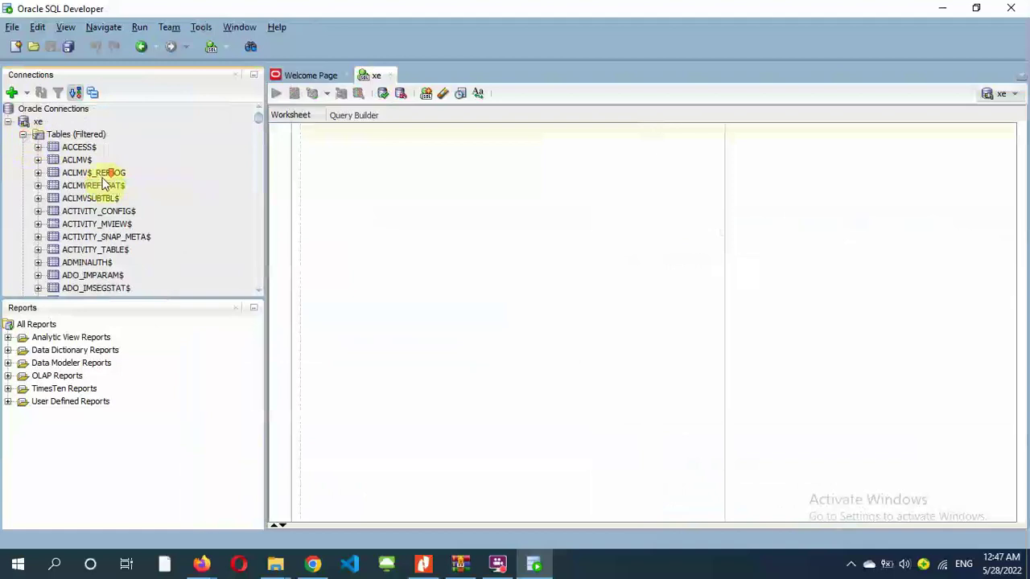
click(23, 136)
scroll(65, 177, down, 1)
click(65, 172)
text(sche)
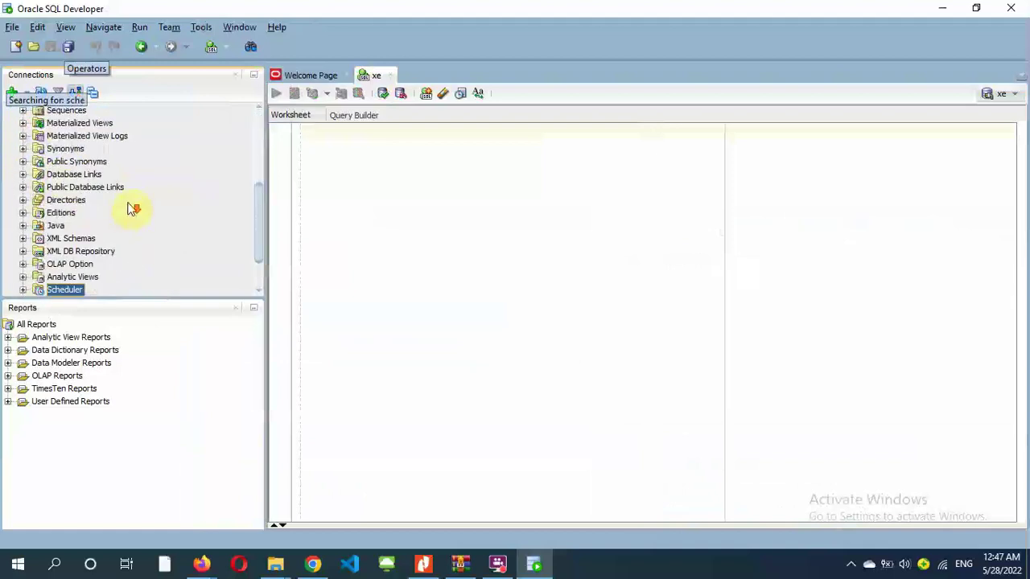
scroll(18, 234, down, 1)
scroll(145, 246, up, 1)
- Minimise the Reports panel, select Types, and expand Other Users to browse the accounts
click(254, 307)
click(74, 265)
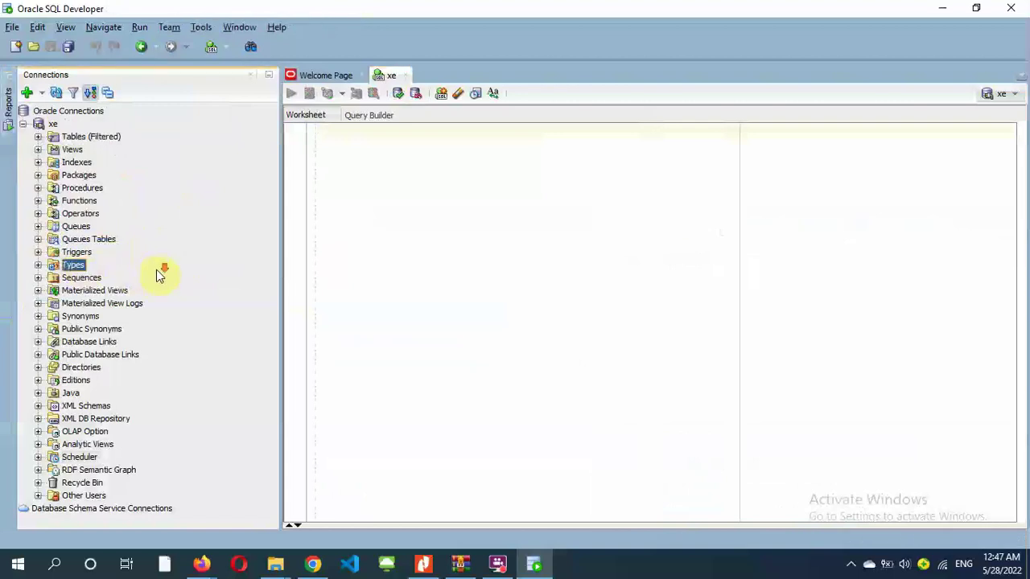
click(38, 495)
scroll(89, 382, down, 7)
scroll(54, 467, down, 5)
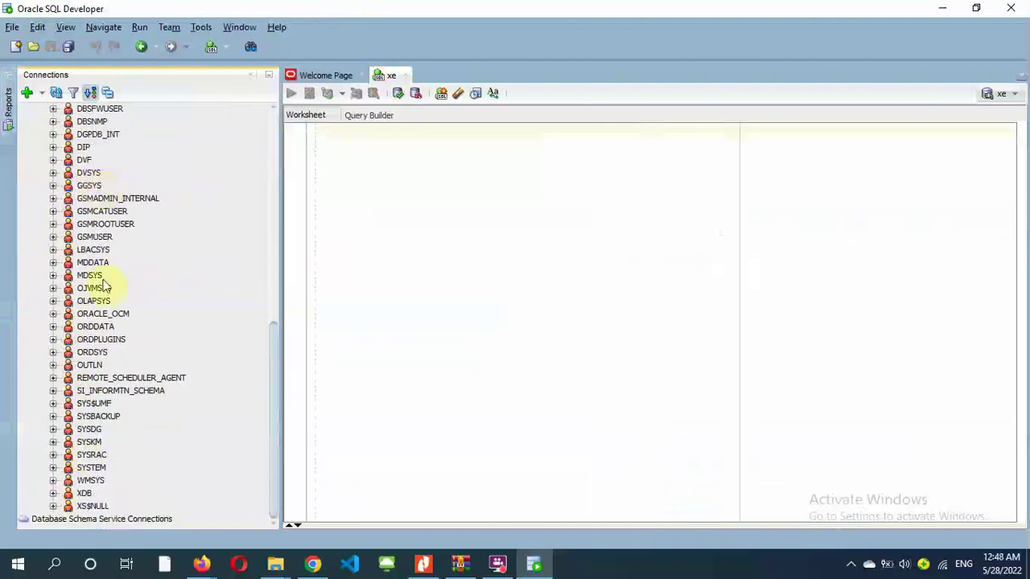
scroll(274, 383, up, 4)
scroll(274, 383, down, 4)
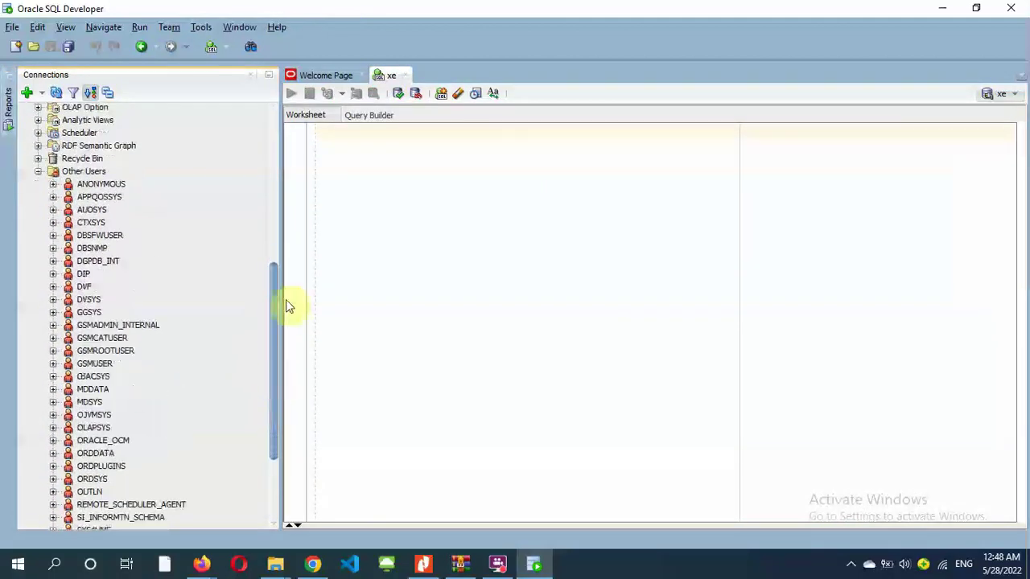
scroll(168, 259, up, 12)
- Expand the Tables list again and pick xe_sys from the SQL Worksheet dropdown
click(38, 135)
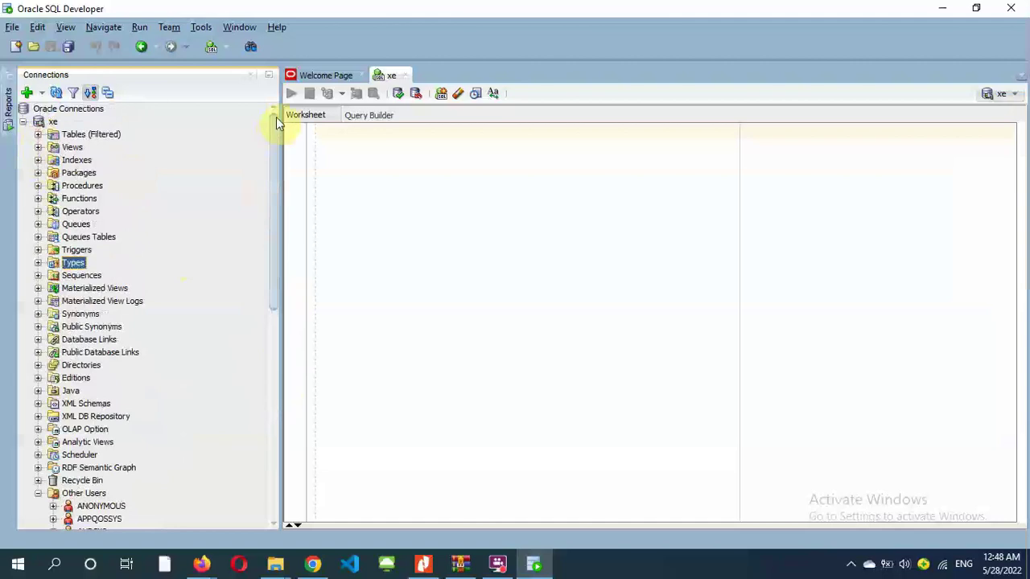
scroll(276, 153, down, 20)
scroll(280, 205, down, 20)
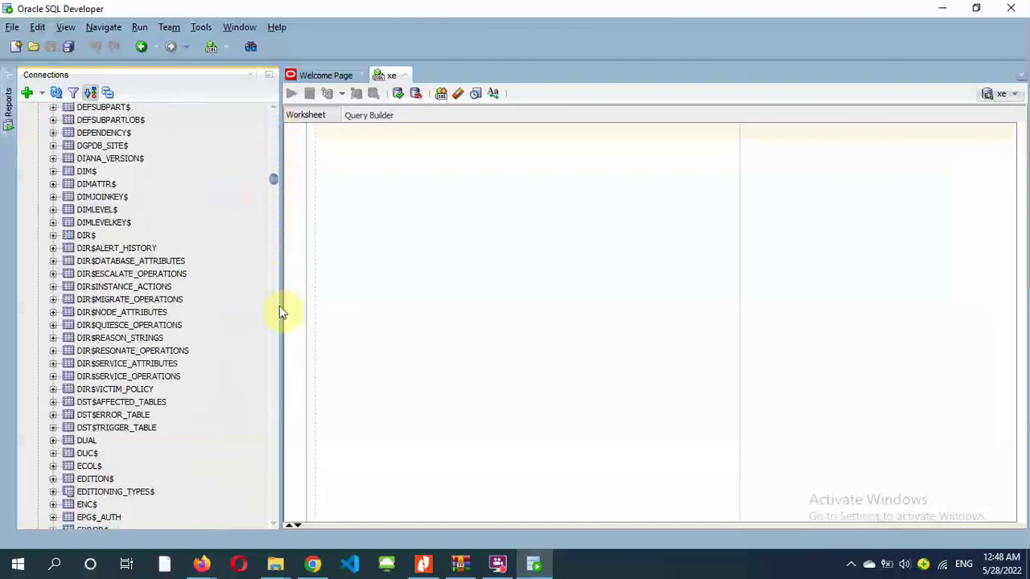
scroll(287, 233, up, 20)
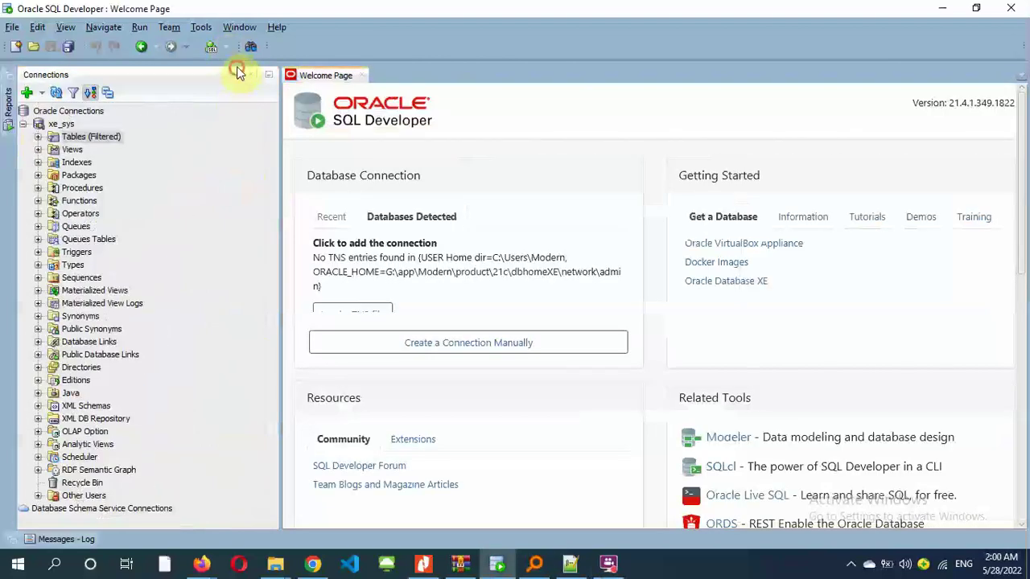
click(219, 47)
- Open an xe_sys worksheet and enter alter session set "_oracle_script"=true;
click(232, 65)
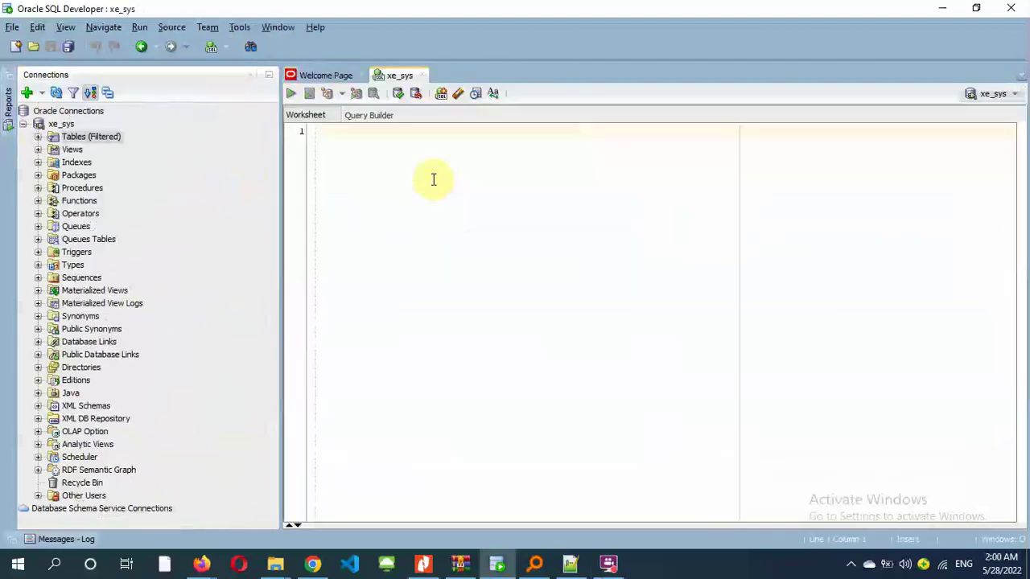
key(Return)
text(alter session)
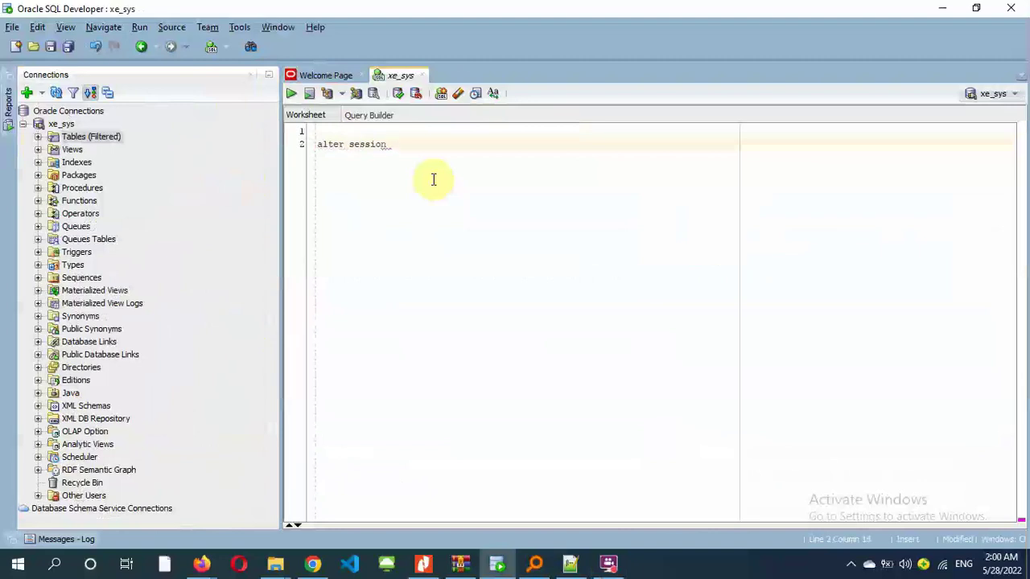
text( set "_oracle)
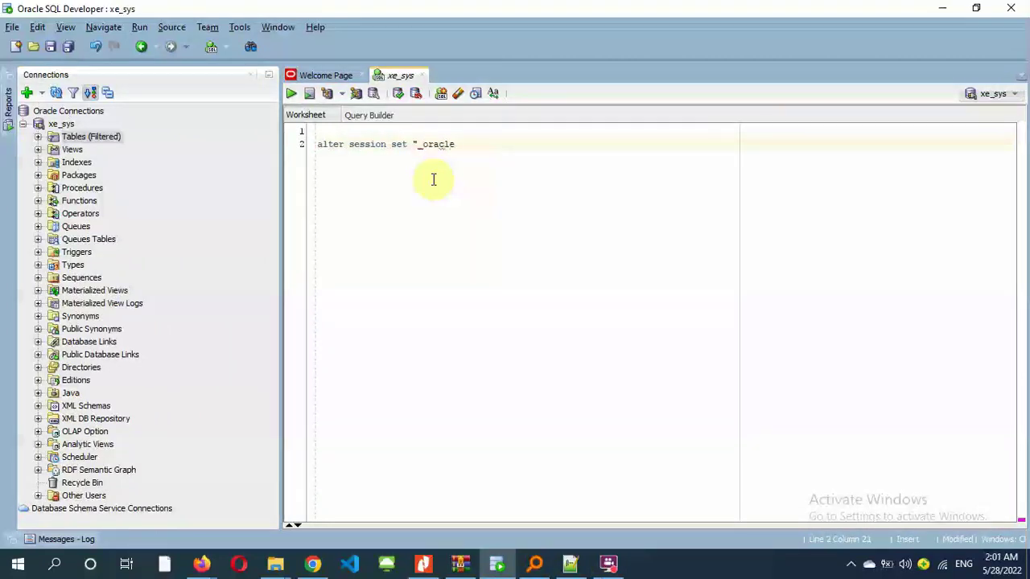
text(_script"=true;)
key(Return)
key(Return)
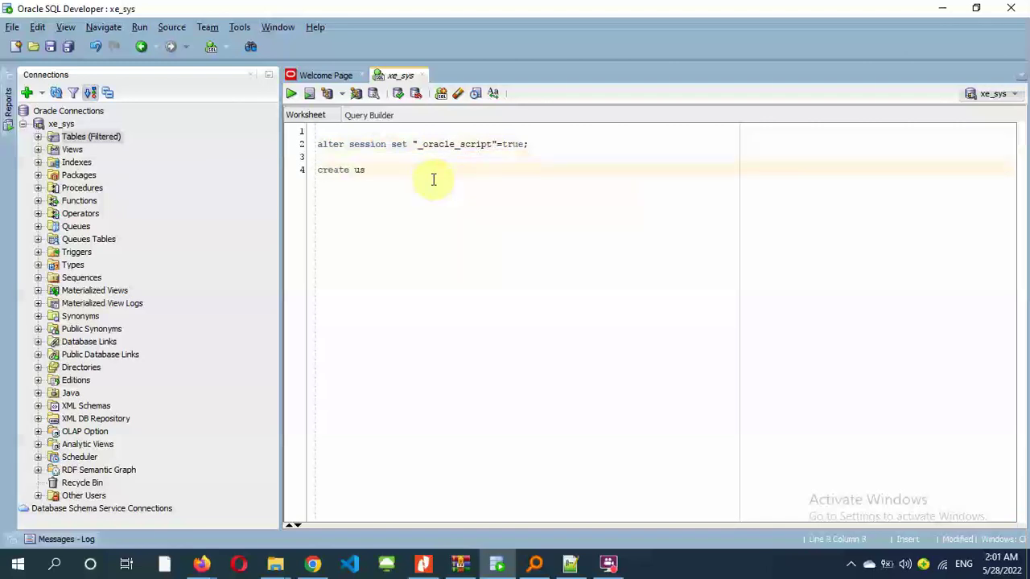
- Add the create user hr identified statement, wrapping the password in double quotes
text(create user hr identoi)
key(BackSpace)
key(BackSpace)
text(ified)
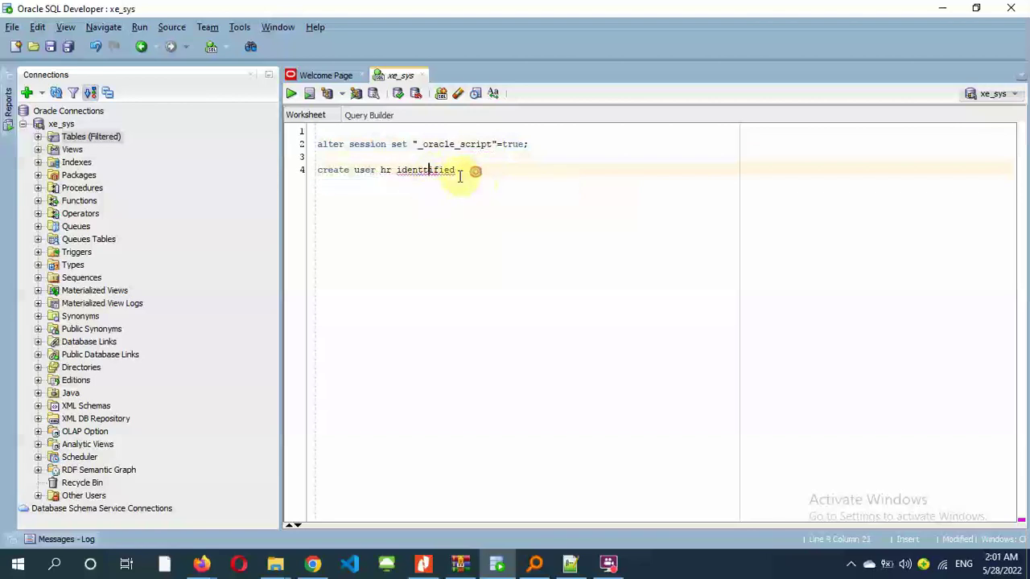
key(BackSpace)
key(BackSpace)
key(BackSpace)
key(BackSpace)
key(BackSpace)
key(BackSpace)
key(BackSpace)
key(BackSpace)
key(BackSpace)
key(BackSpace)
text(dentified)
text( 123)
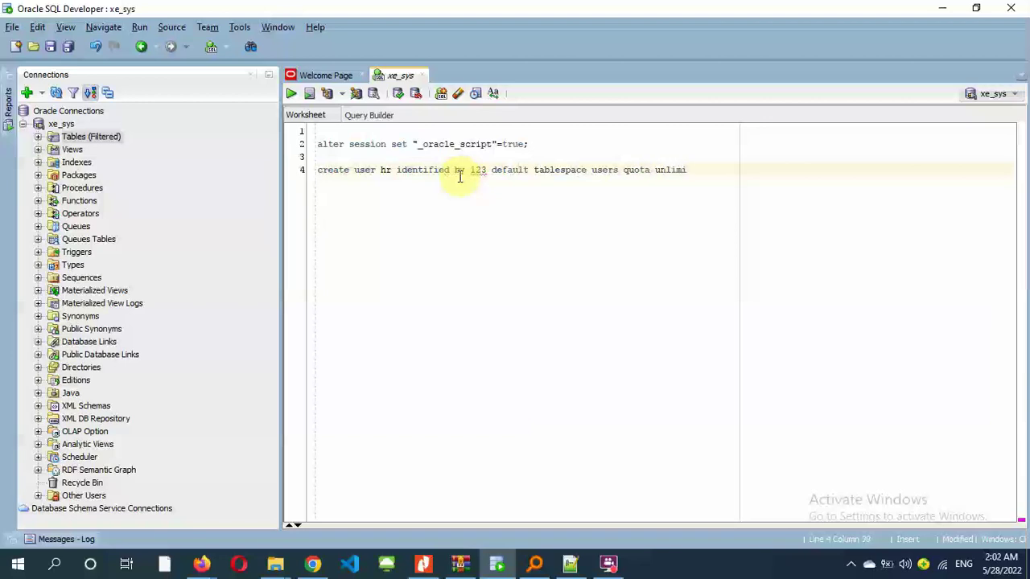
text(;)
key(Return)
key(Return)
double_click(476, 170)
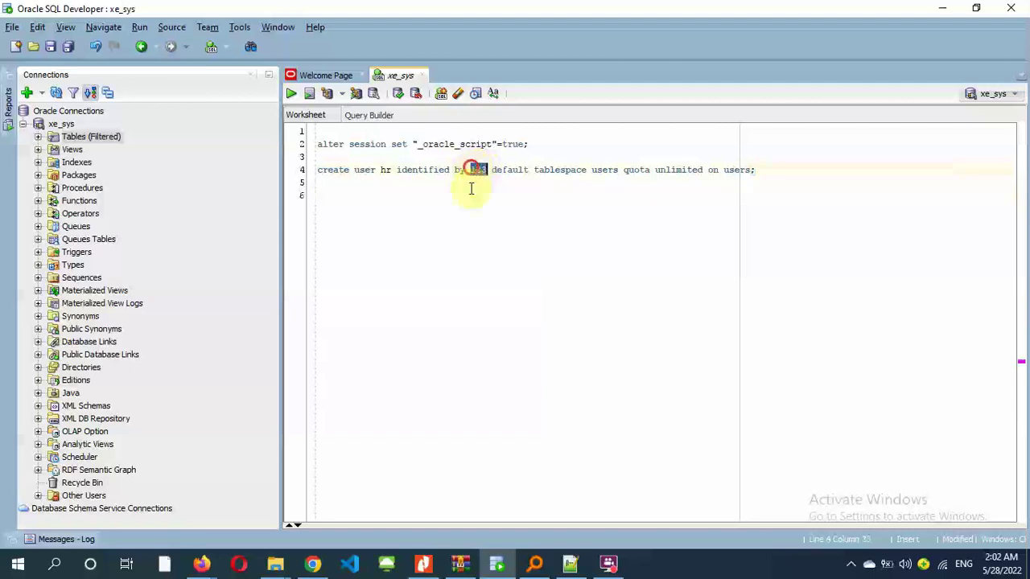
text(")
key(Right)
key(Right)
key(Right)
text(")
- Add the grant resource, connect, create table statement and run the script on xe_sys
click(478, 226)
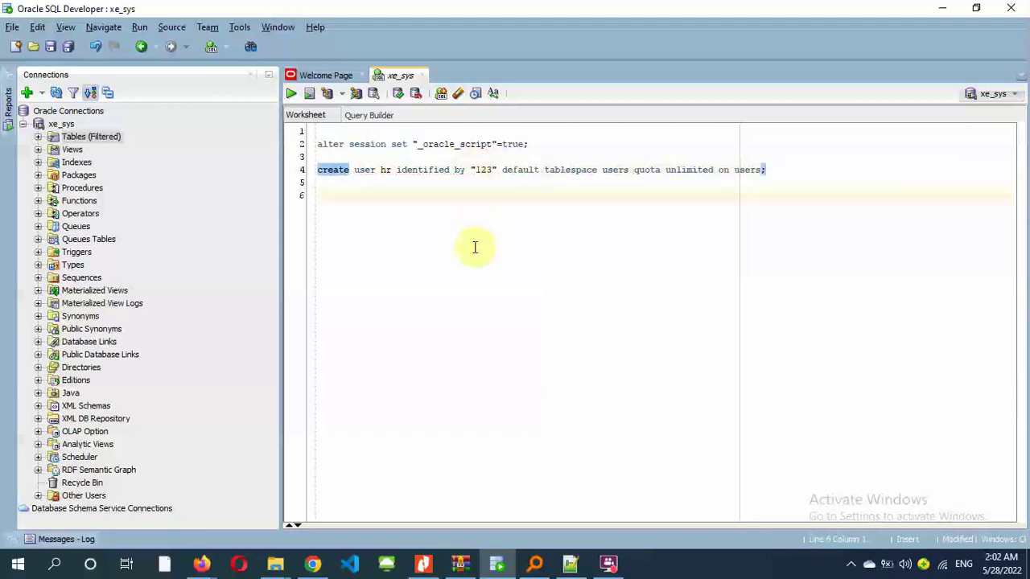
text(grant)
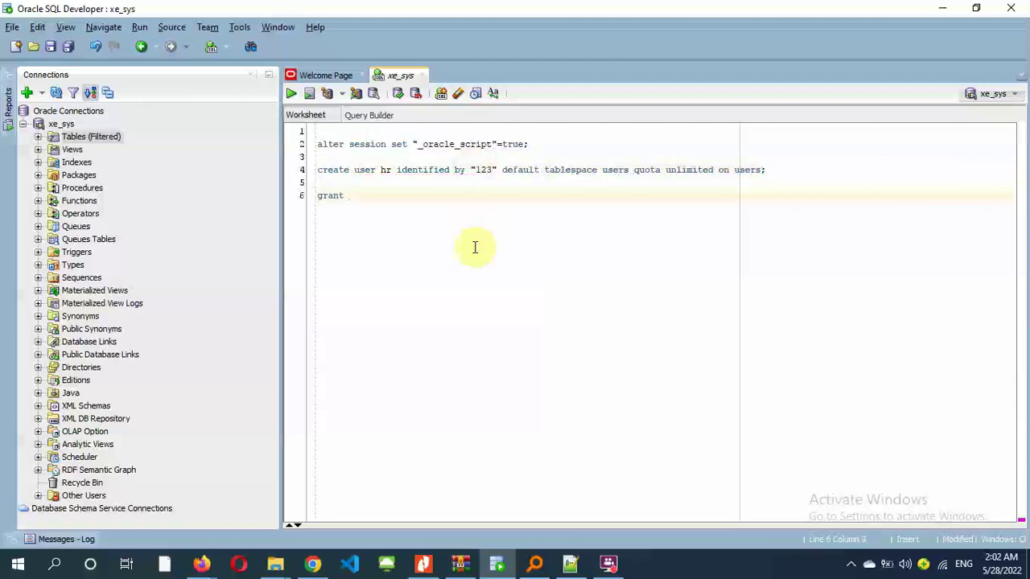
text( cesource,connect)
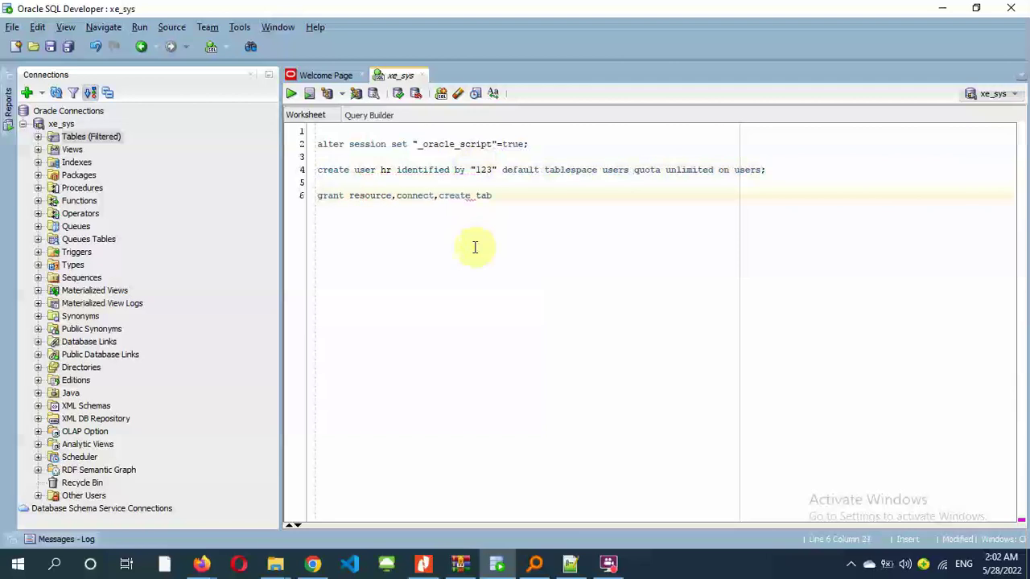
text(,create table ,create session)
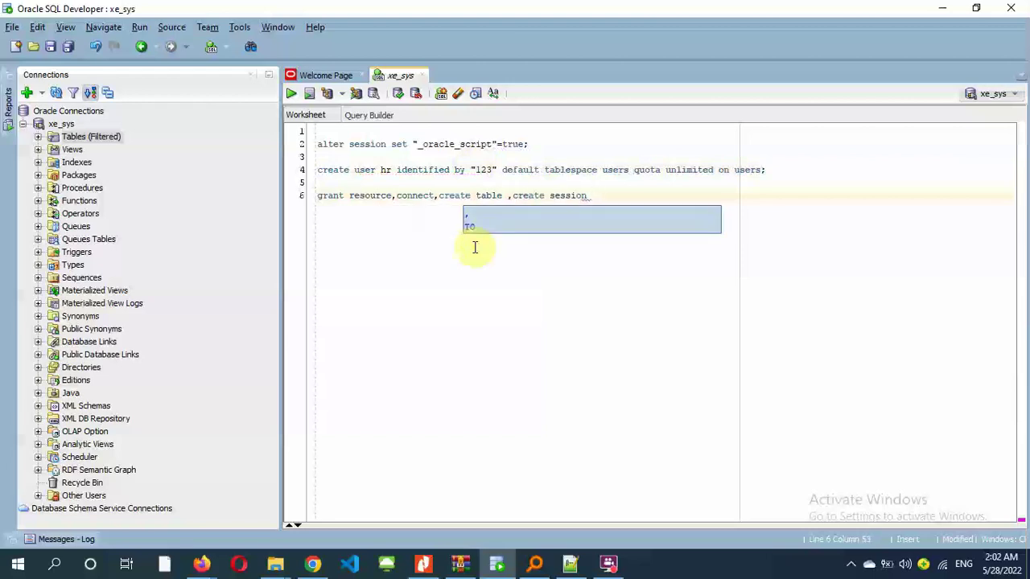
text(to u)
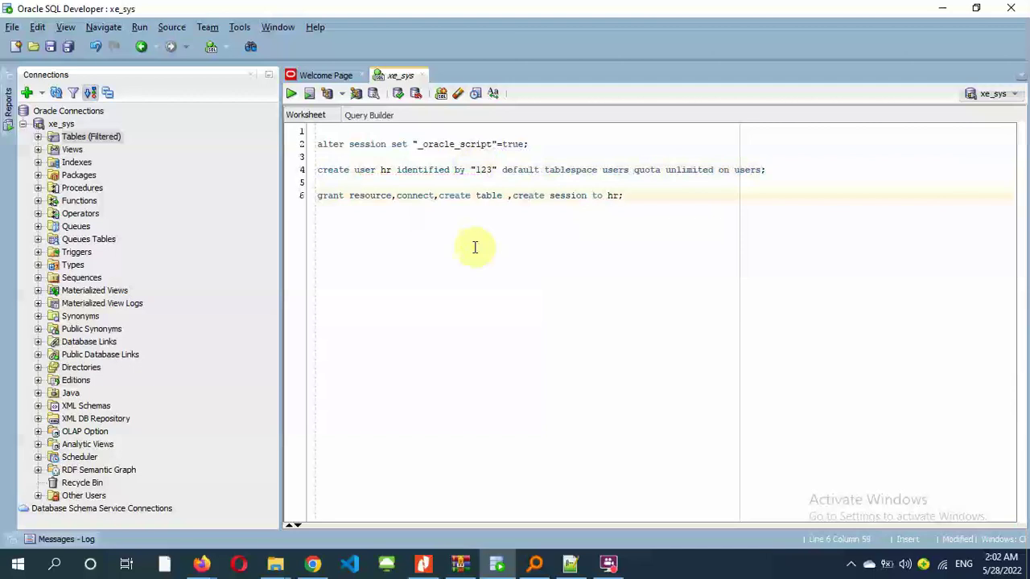
key(Return)
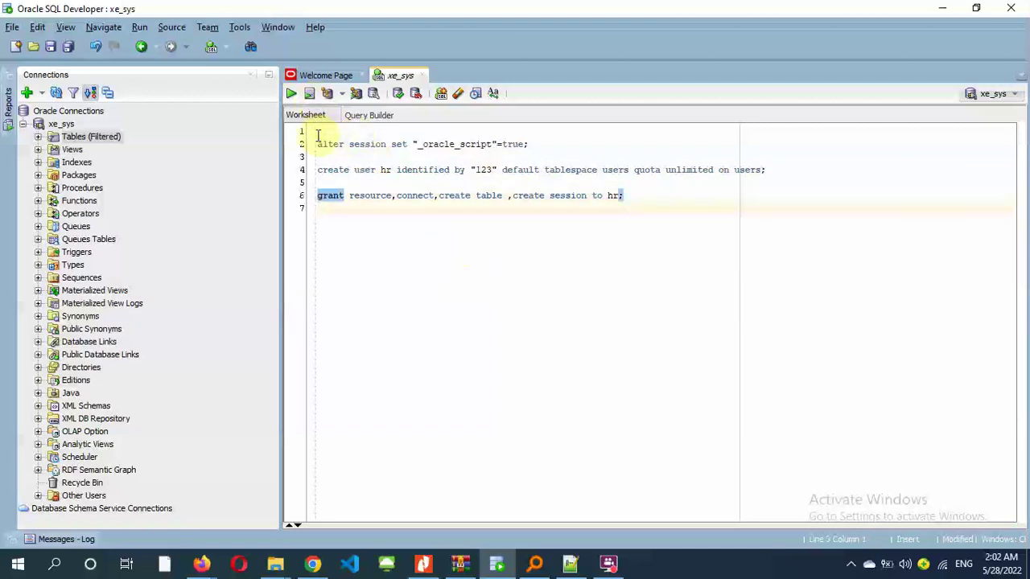
click(310, 96)
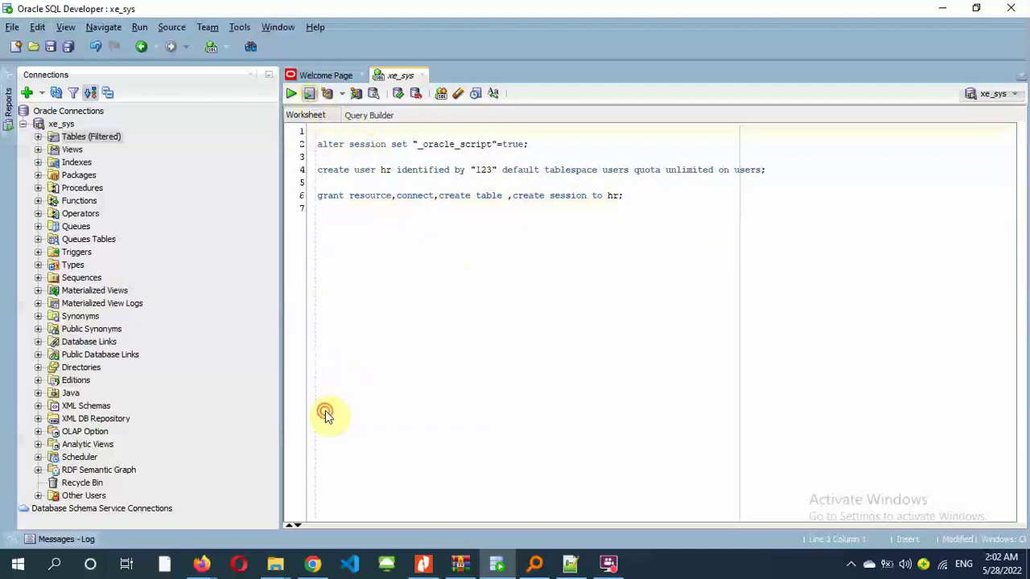
triple_click(322, 447)
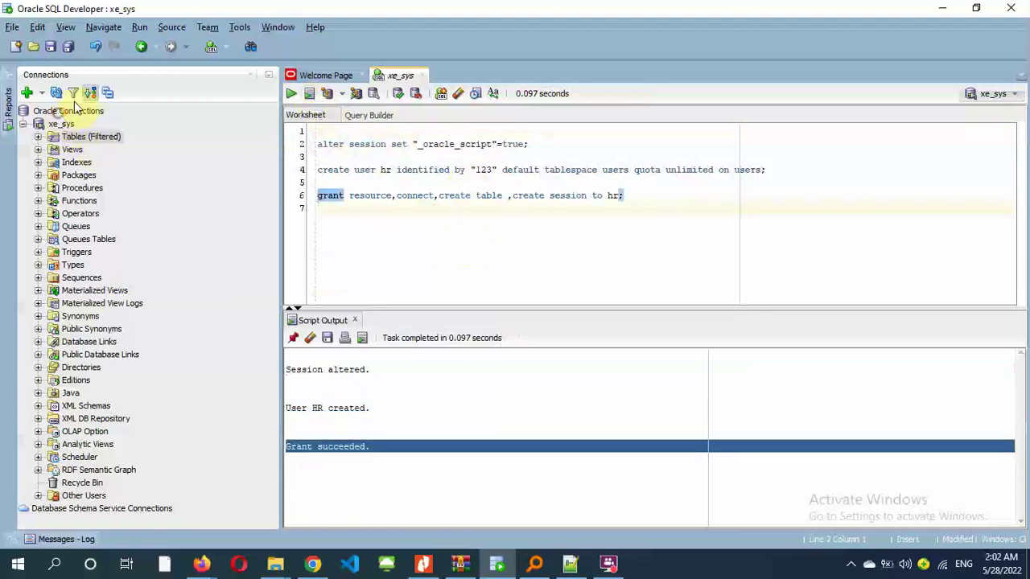